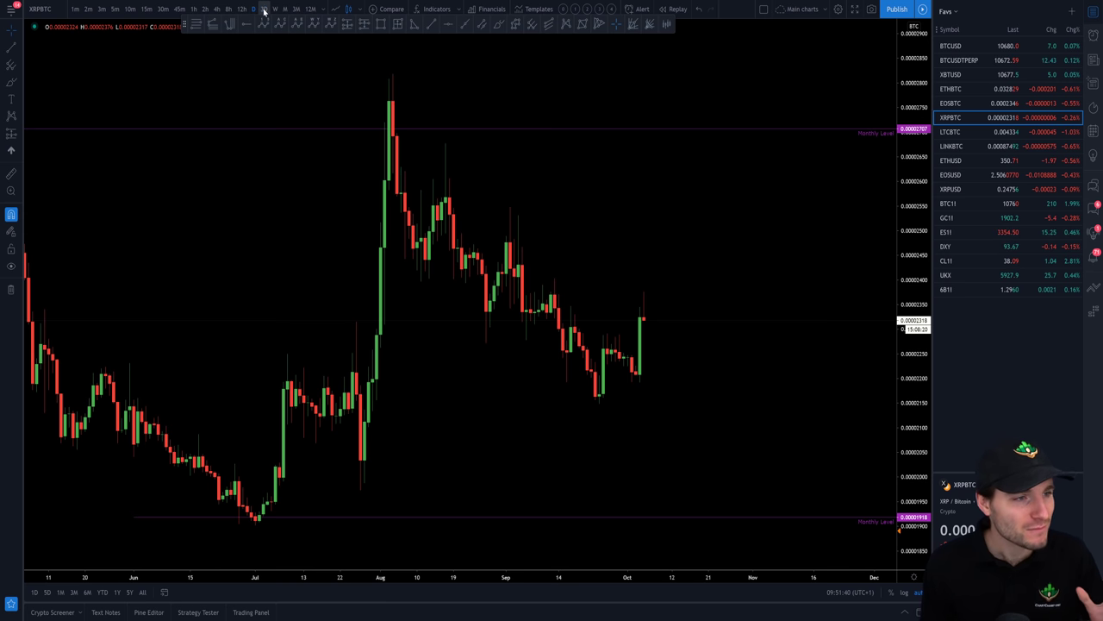
- Switch the XRPBTC chart to the 3-day timeframe and examine the price history since 2018 against the monthly levels
left_click(264, 11)
scroll(707, 388, "down", 6)
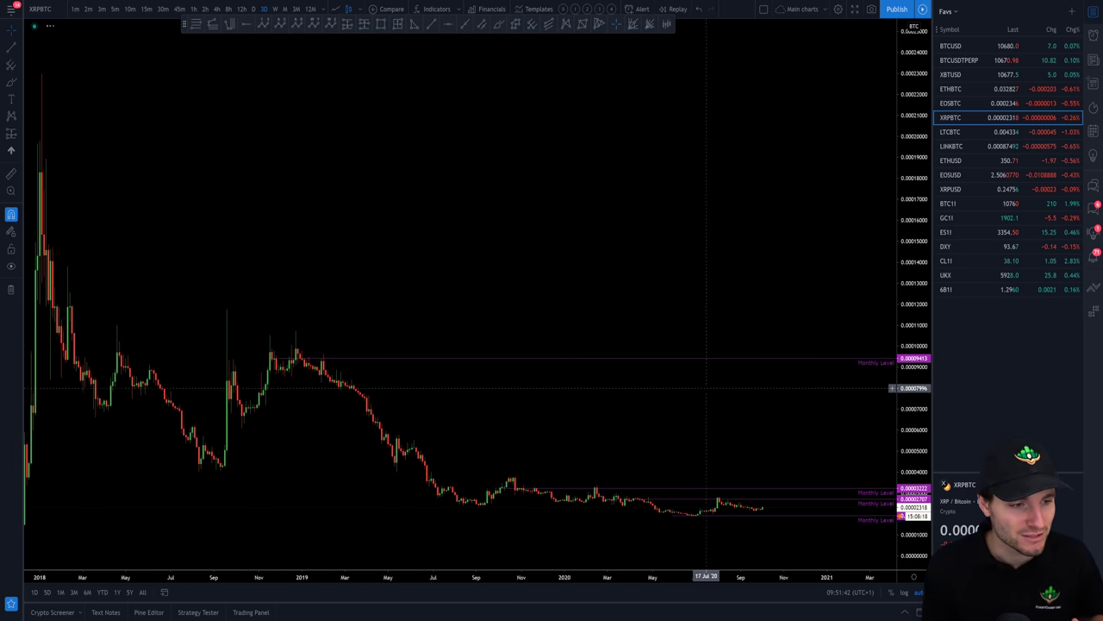
scroll(595, 311, "right", 2)
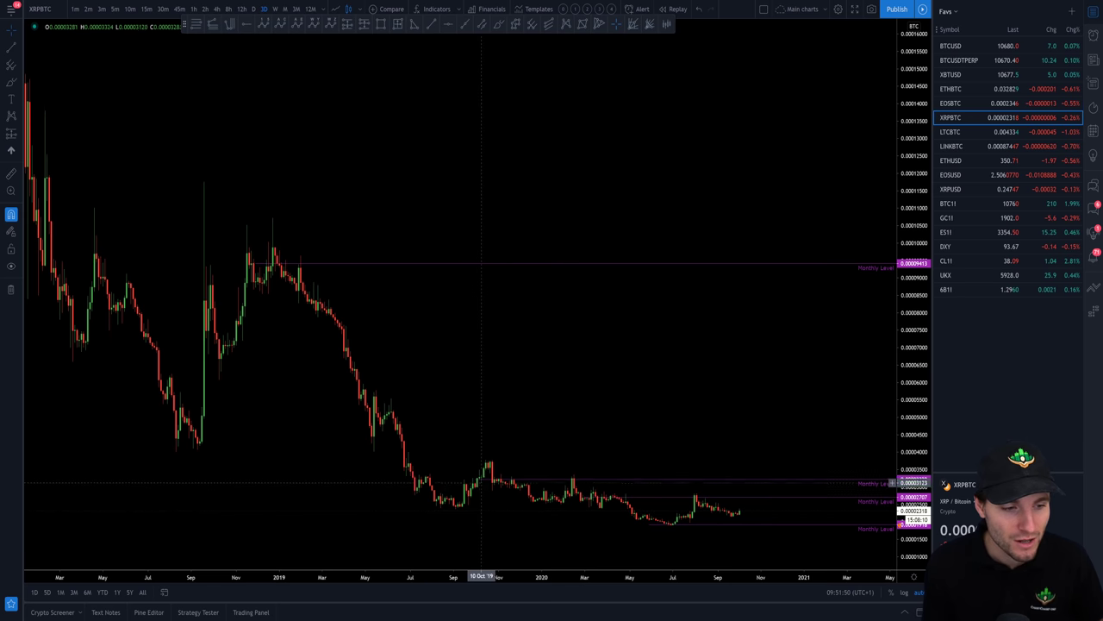
scroll(628, 505, "up", 3)
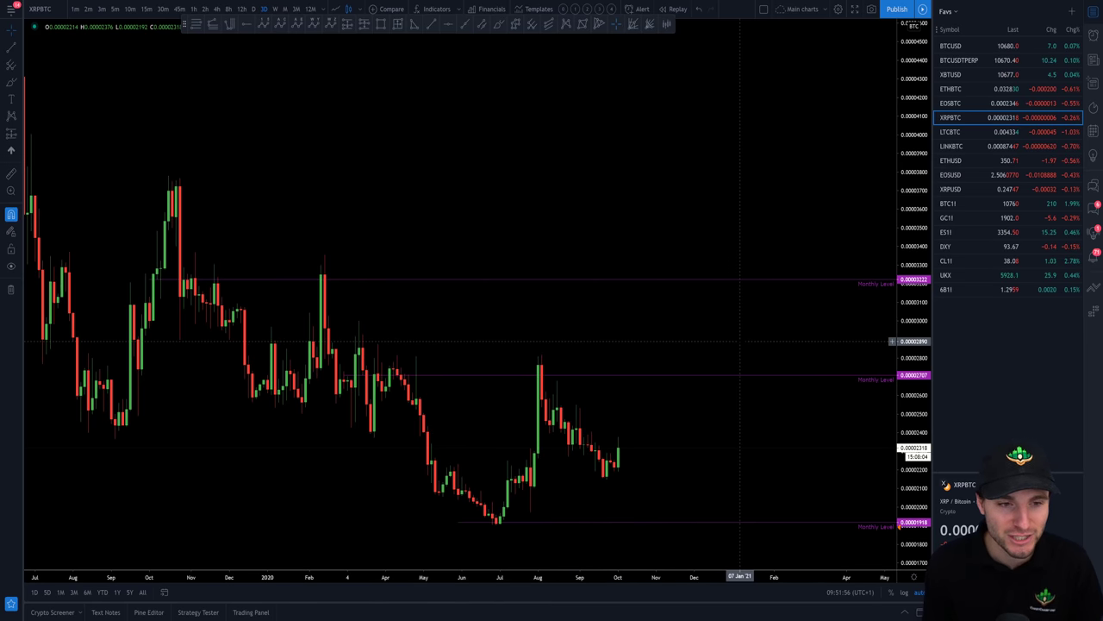
scroll(496, 177, "up", 2)
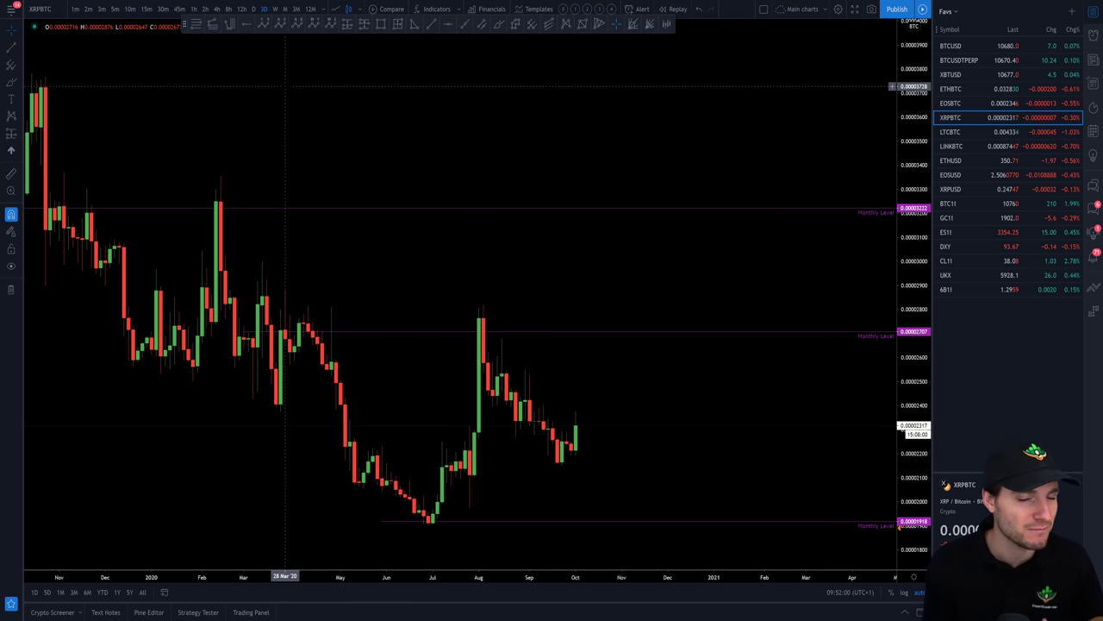
- Switch the XRPBTC chart to the daily timeframe and review the decline from the 2018 highs to the recent price action
left_click(253, 9)
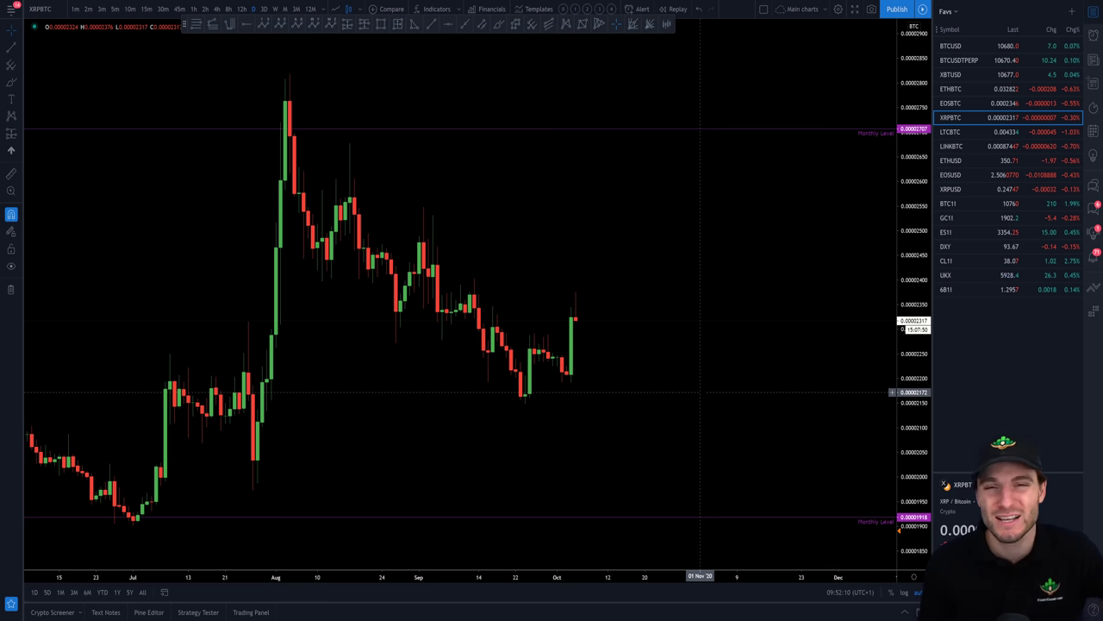
scroll(705, 369, "down", 3)
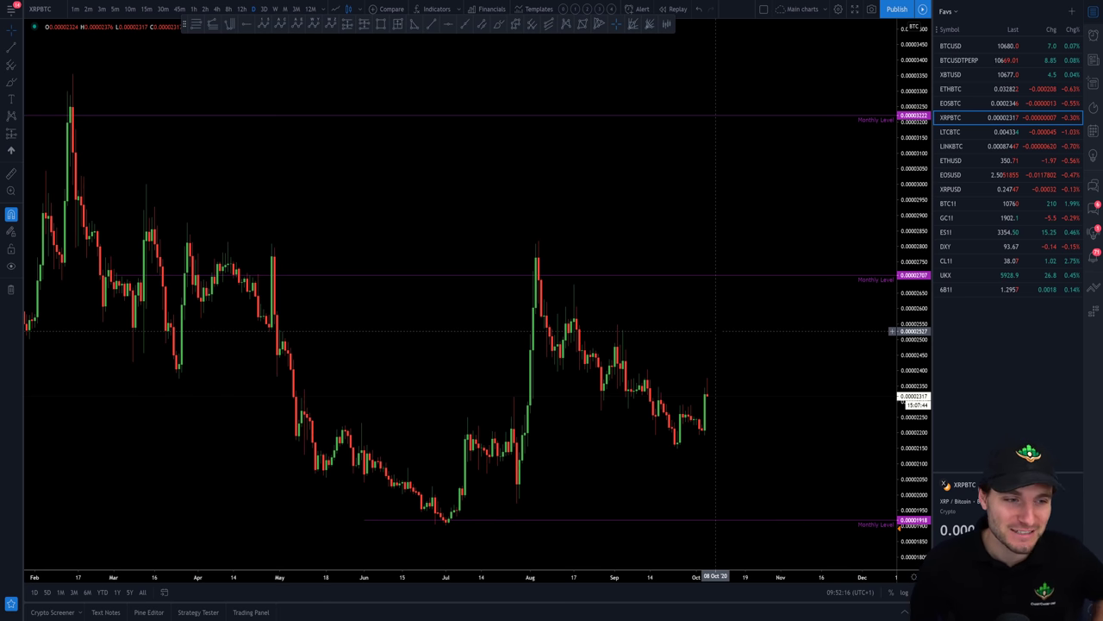
scroll(714, 331, "down", 4)
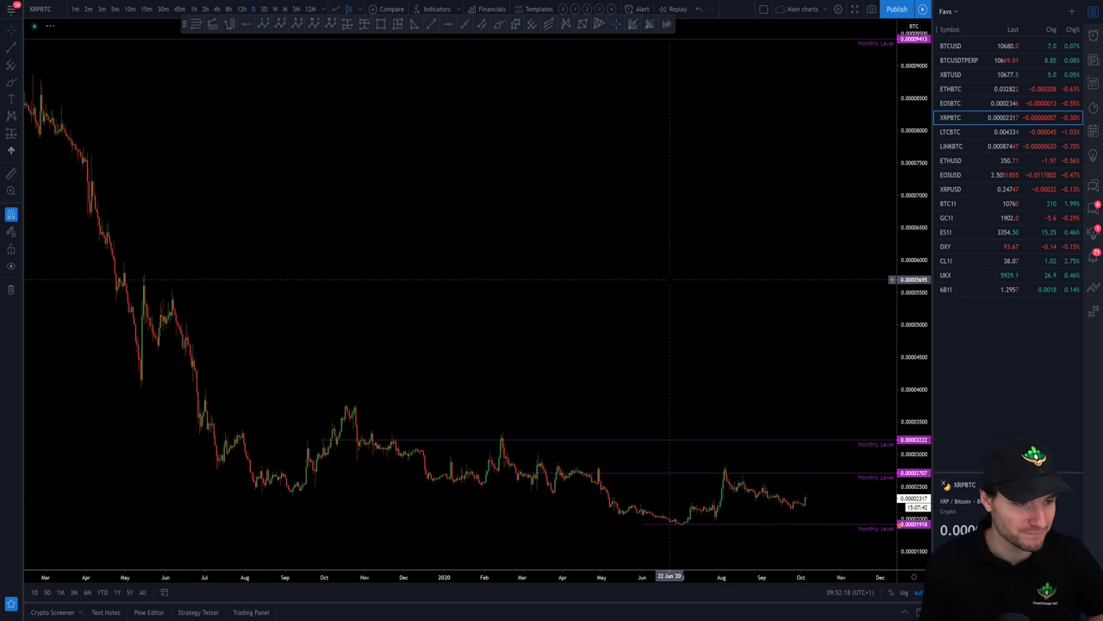
scroll(623, 264, "down", 4)
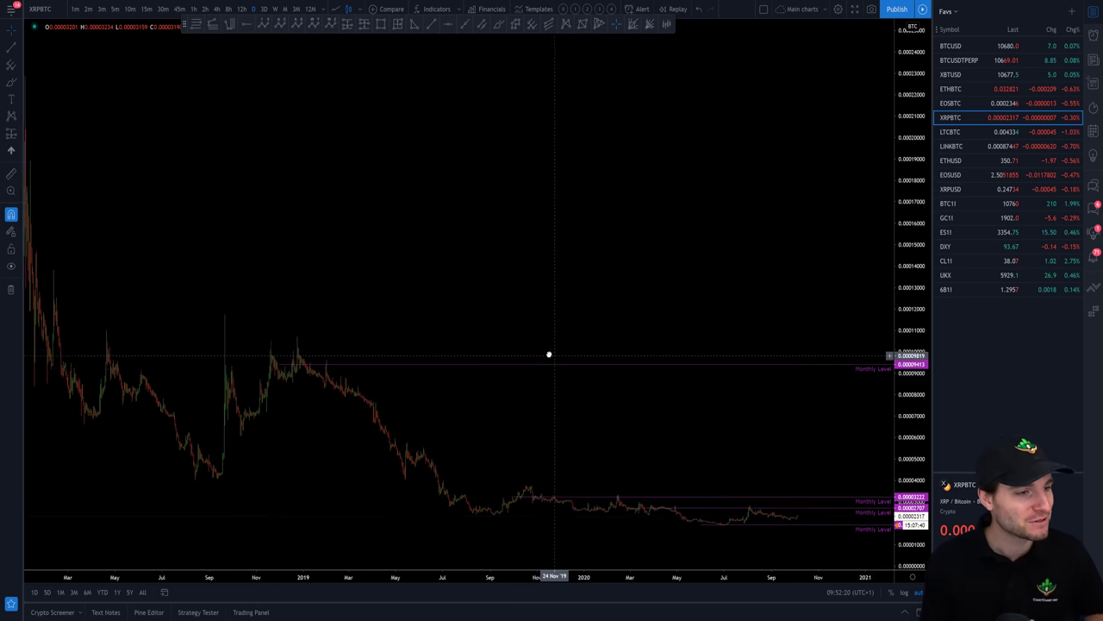
left_click_drag(549, 355, 483, 340)
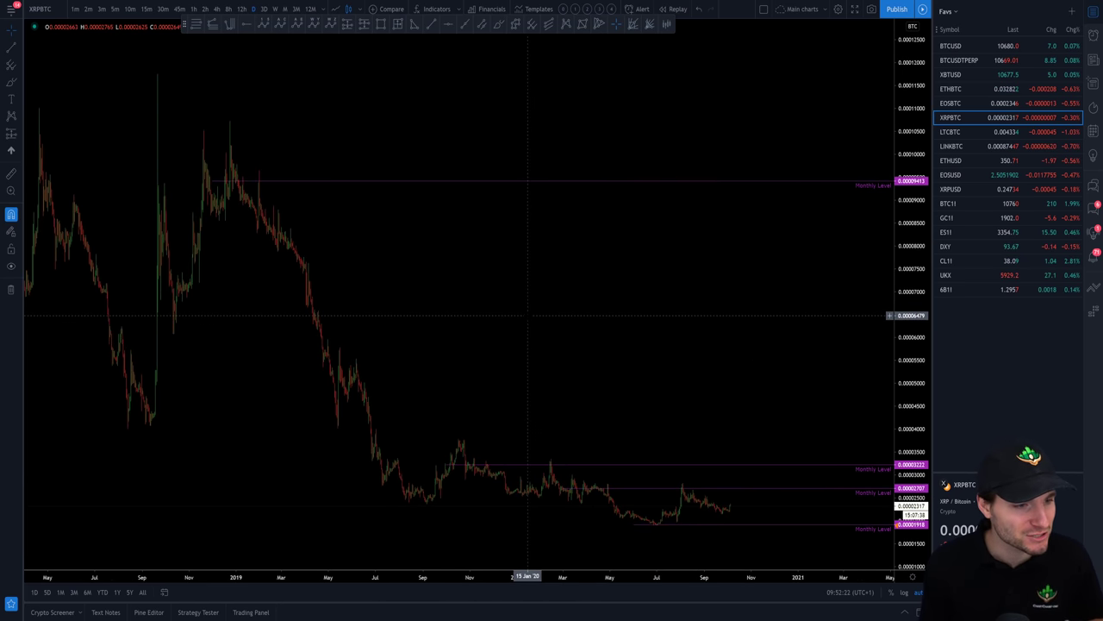
scroll(527, 316, "up", 5)
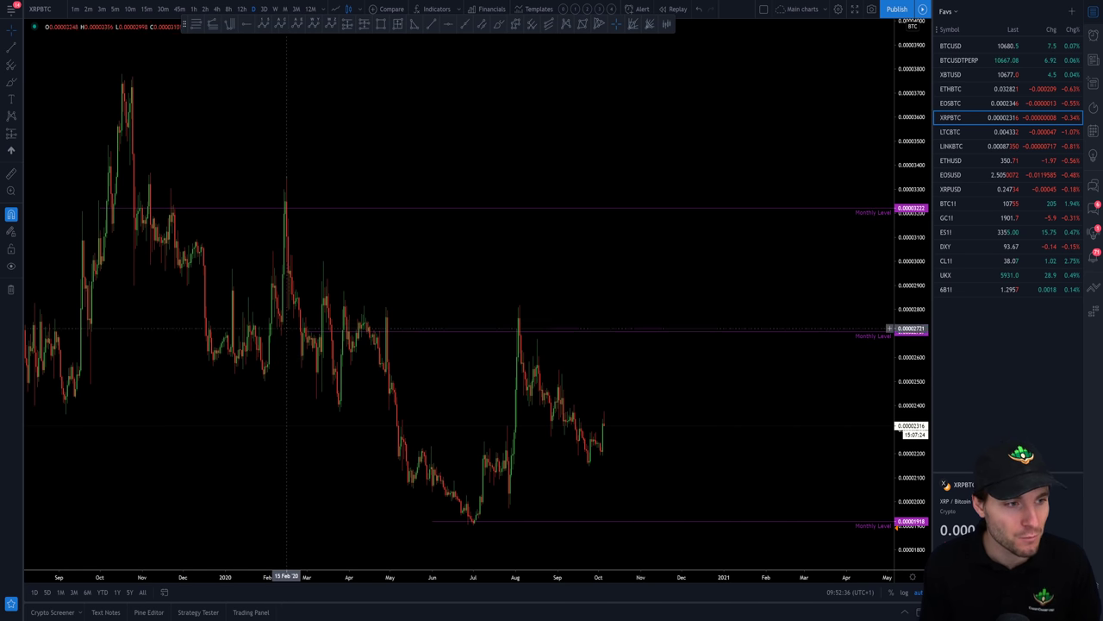
- Draw a descending parallel channel through the 17 Oct '19 and 15 Feb '20 highs, with its lower line at the 24 Dec '19 low
scroll(627, 459, "up", 4)
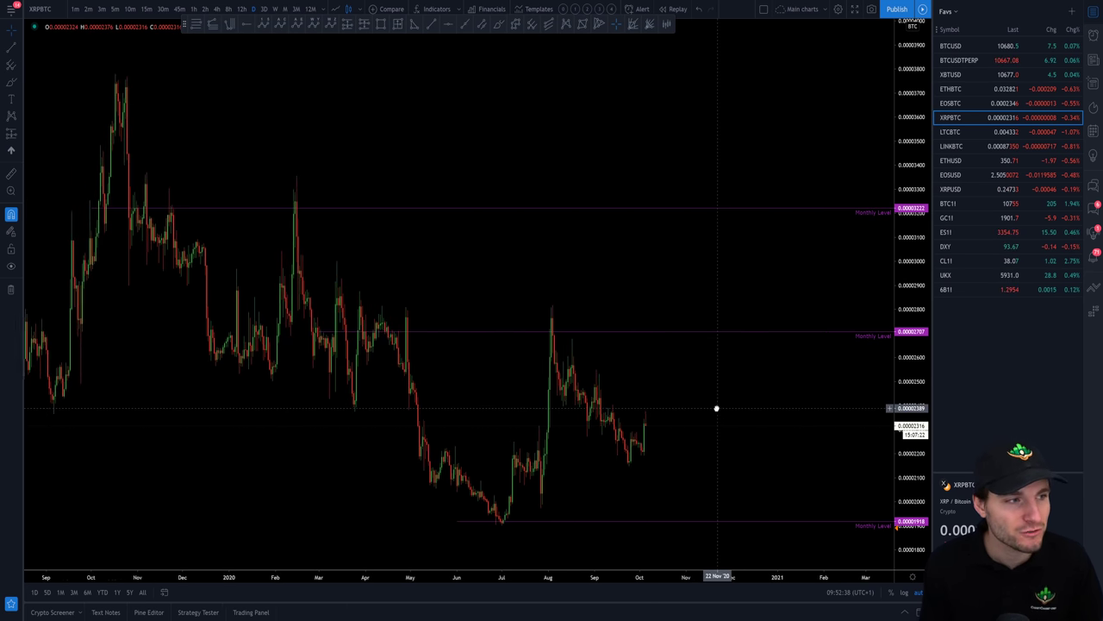
left_click_drag(700, 415, 756, 409)
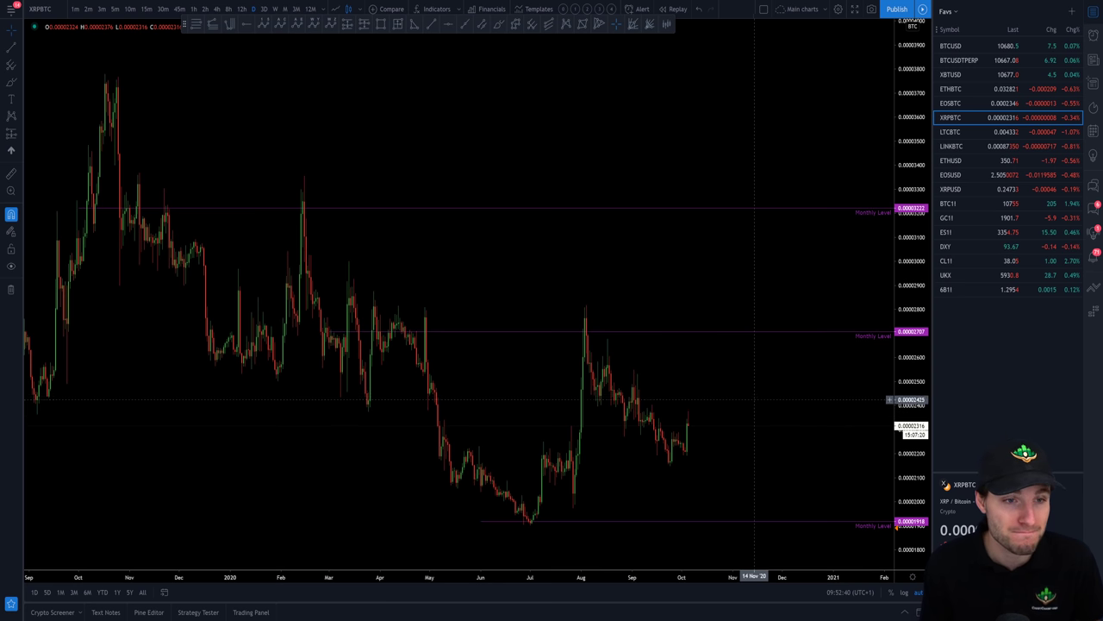
left_click(483, 25)
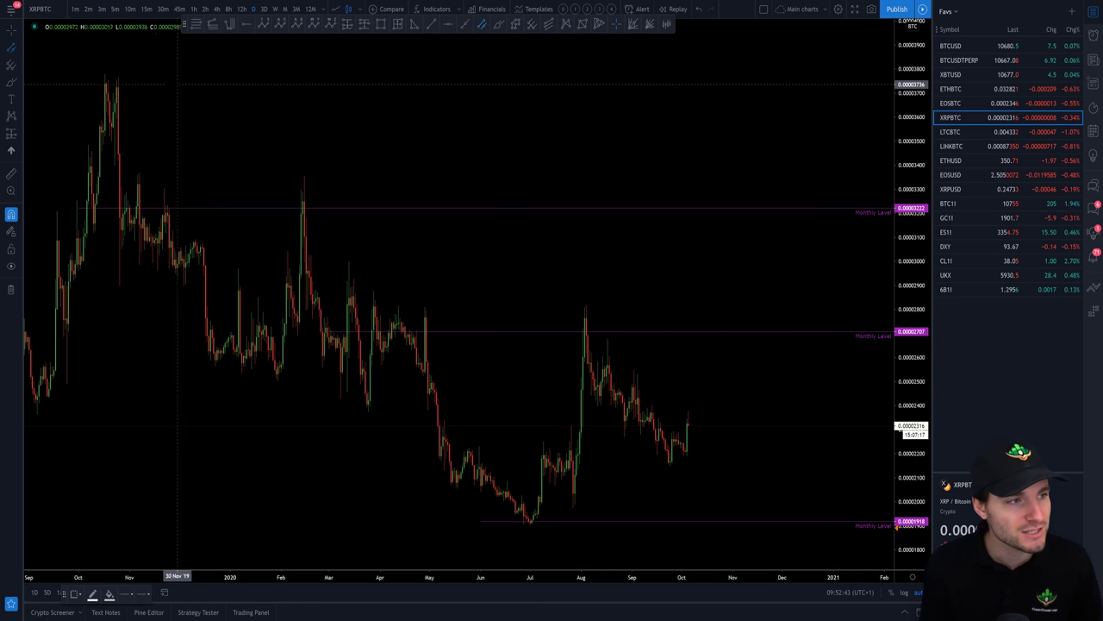
left_click(106, 78)
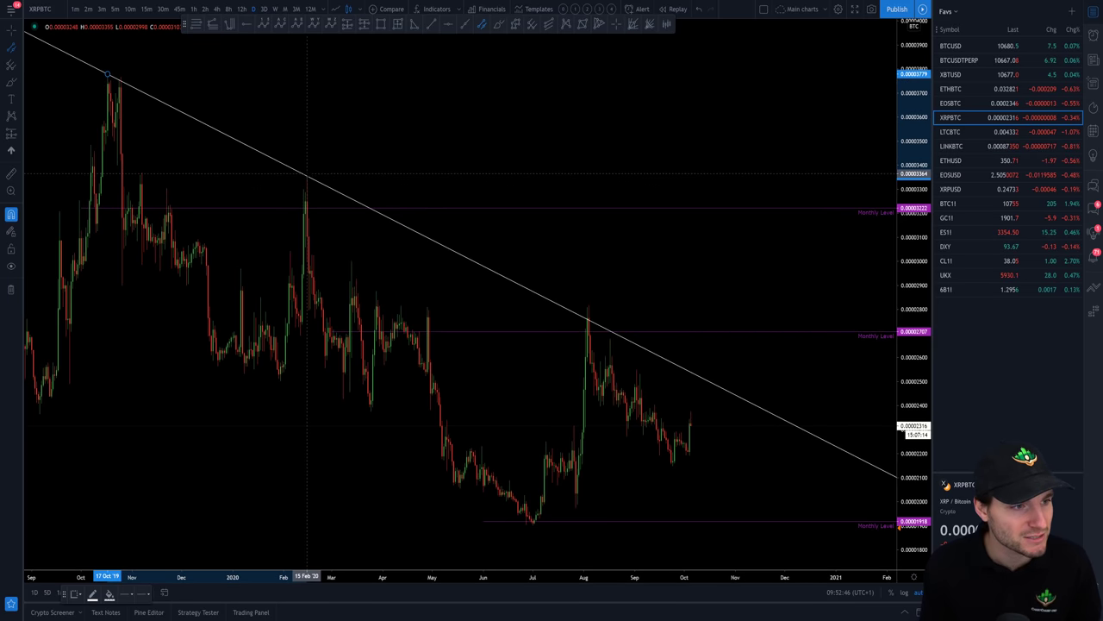
left_click(306, 175)
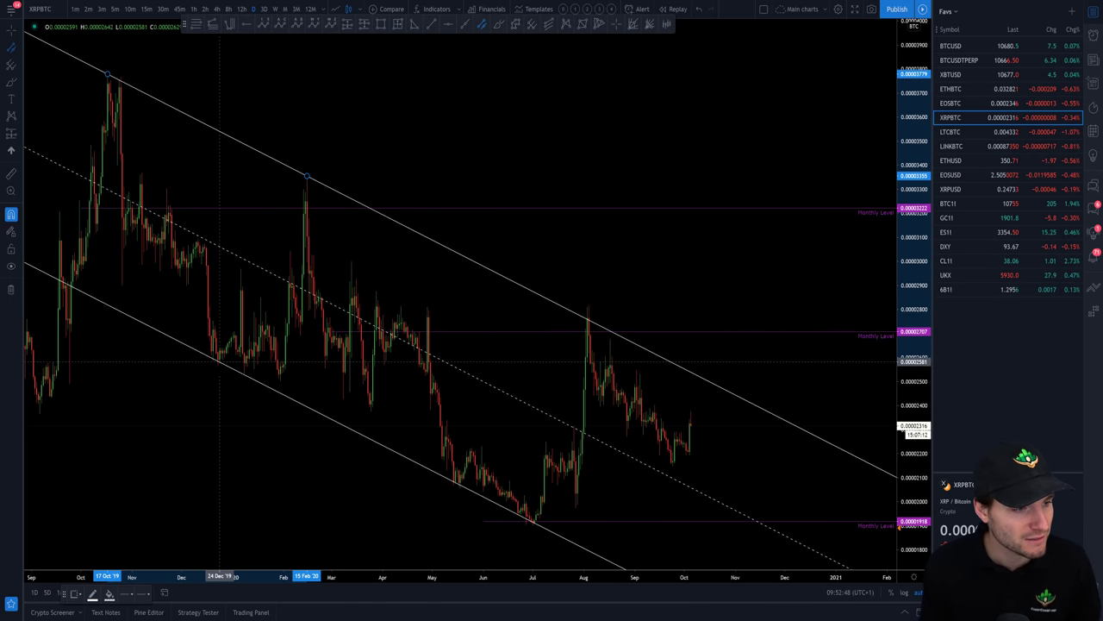
left_click(220, 362)
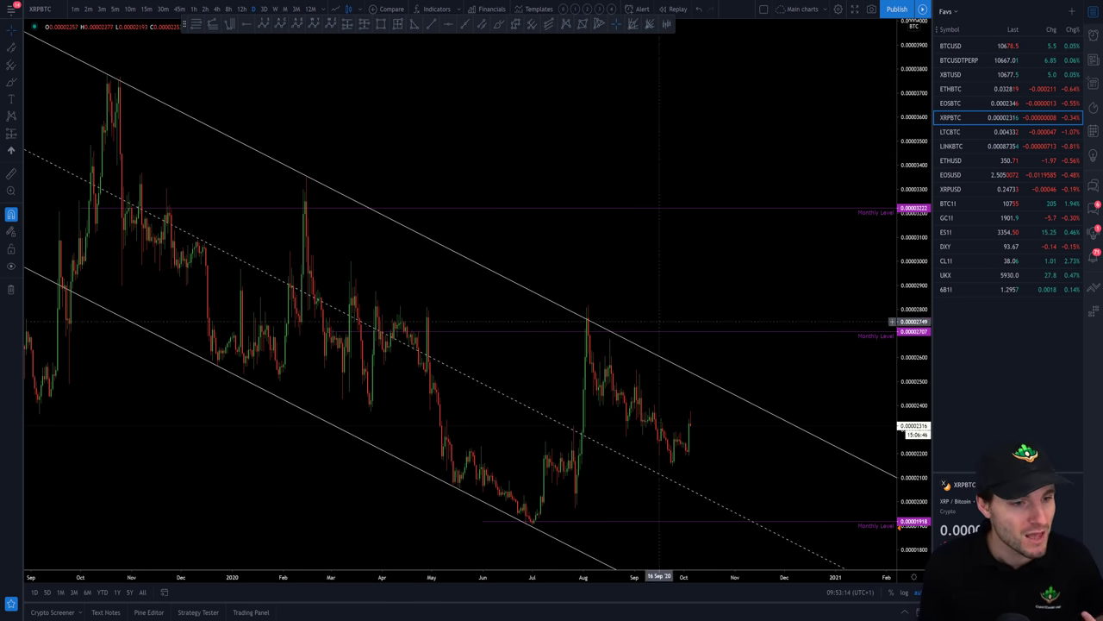
- Switch the chart to the 4-hour timeframe and examine how price meets the channel's midline in late July 2020
scroll(672, 258, "up", 2)
left_click_drag(591, 250, 735, 215)
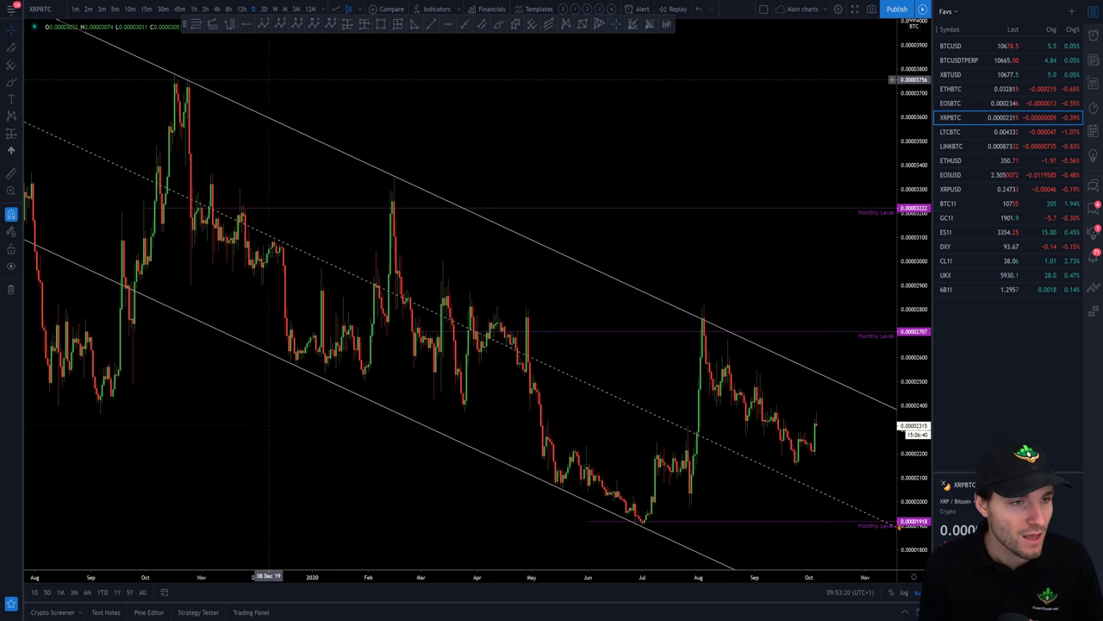
left_click(218, 10)
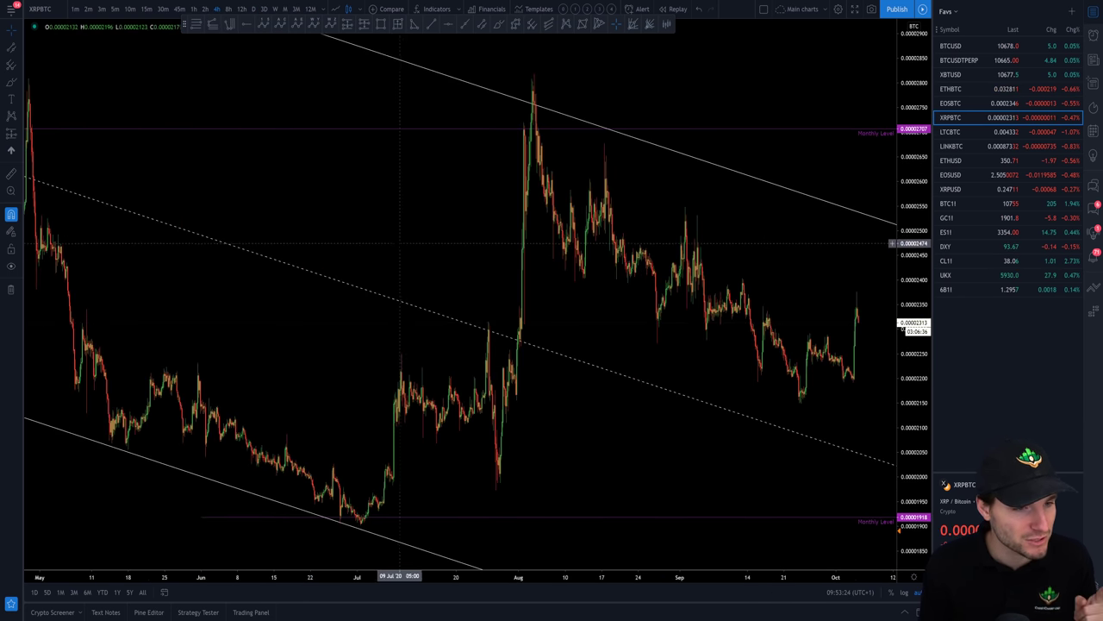
left_click_drag(399, 244, 822, 229)
scroll(788, 241, "up", 3)
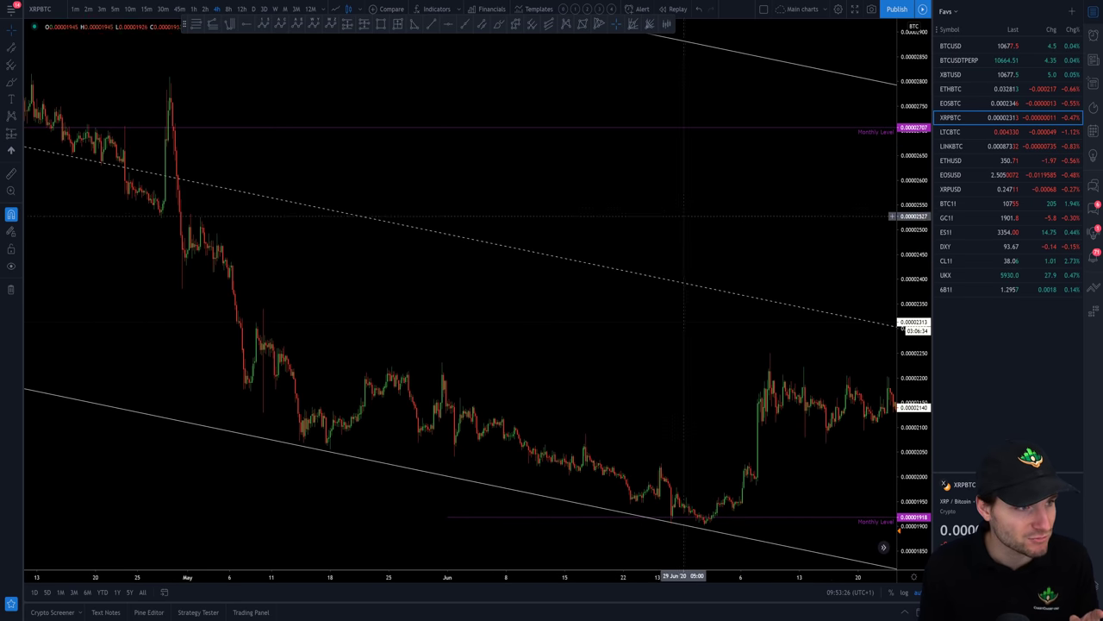
scroll(176, 366, "up", 2)
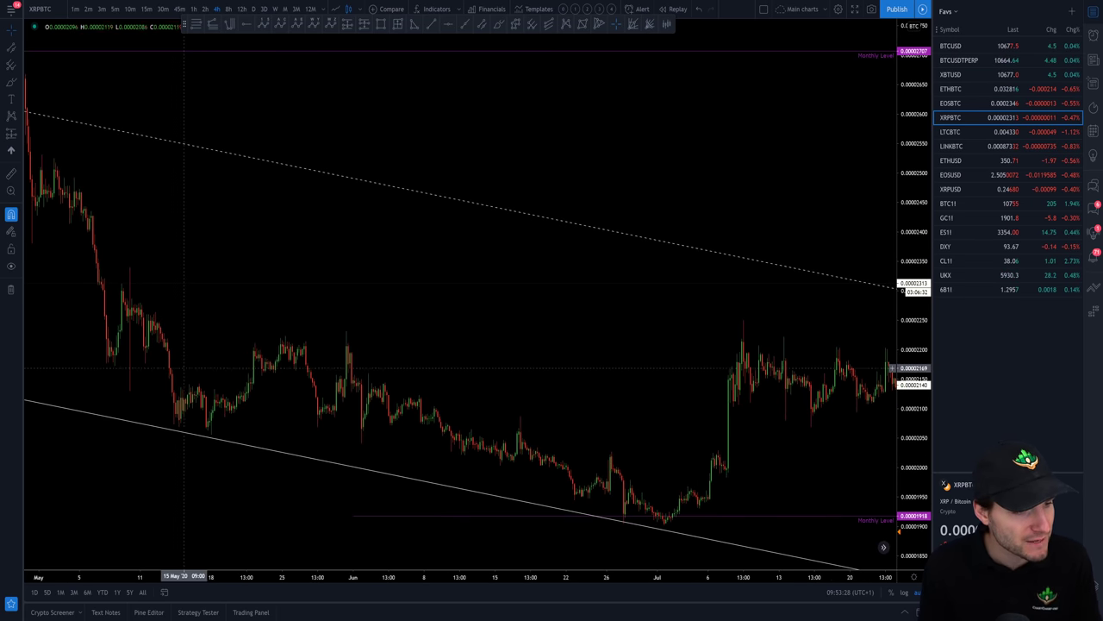
left_click_drag(579, 288, 431, 278)
left_click_drag(922, 491, 922, 405)
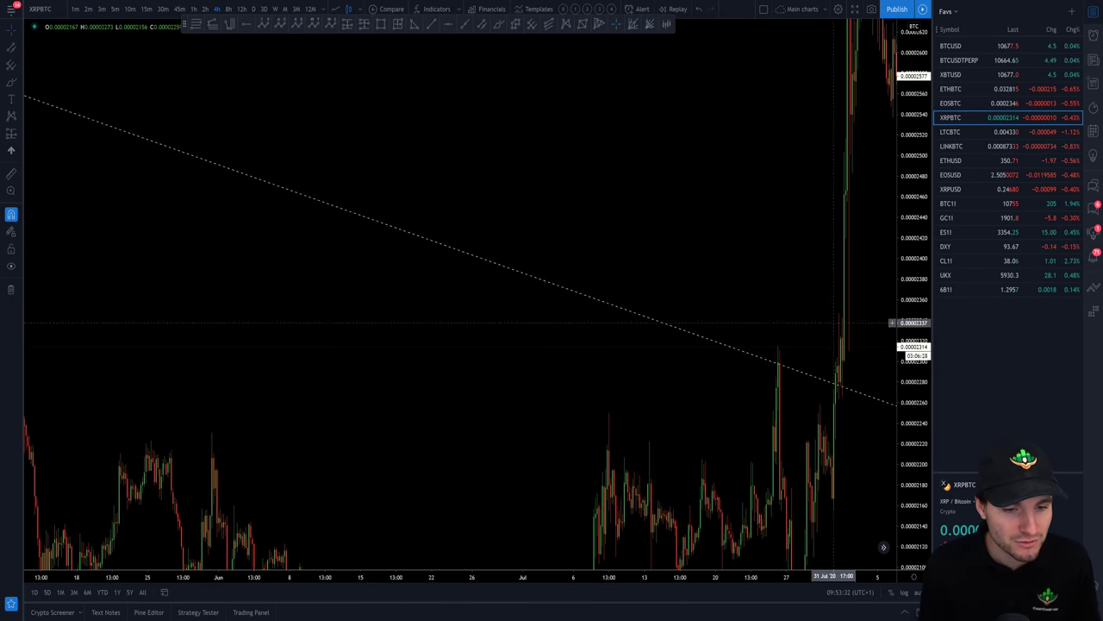
- Examine the touches on the channel's lower boundary around the late June 2020 lows and the following move up to the midline
left_click_drag(518, 129, 843, 257)
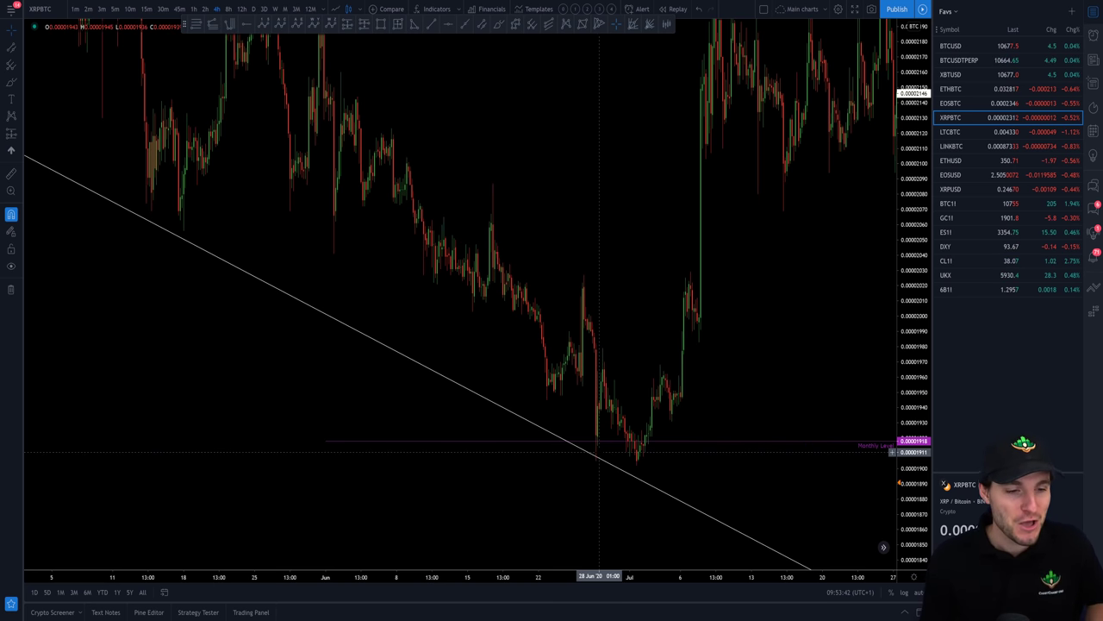
left_click_drag(907, 259, 907, 293)
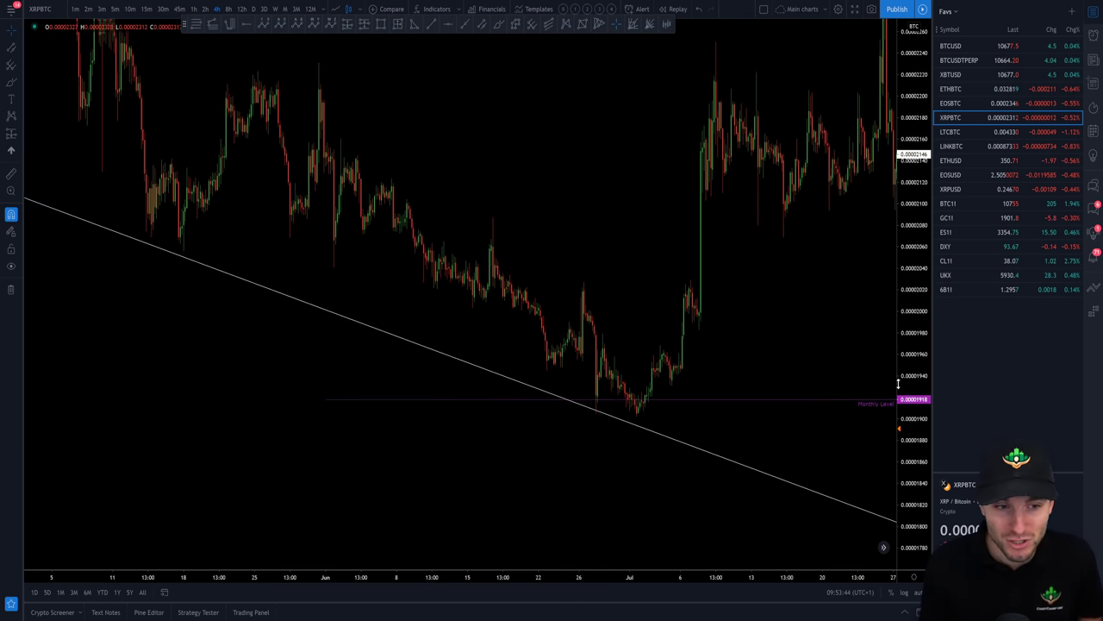
scroll(695, 309, "down", 3)
left_click_drag(696, 309, 688, 311)
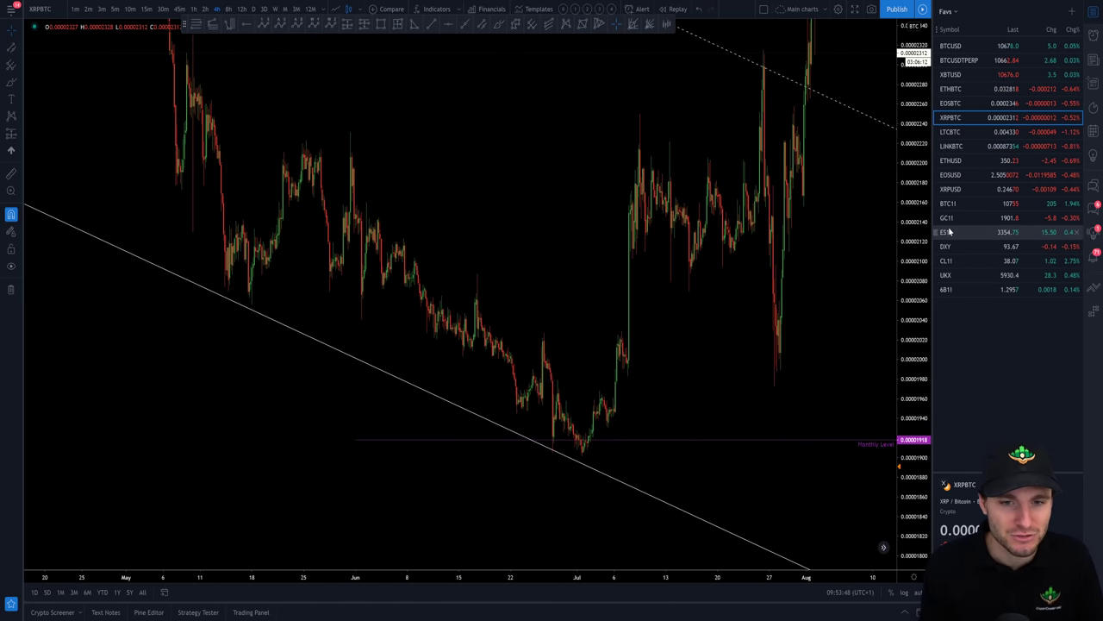
left_click_drag(870, 290, 819, 356)
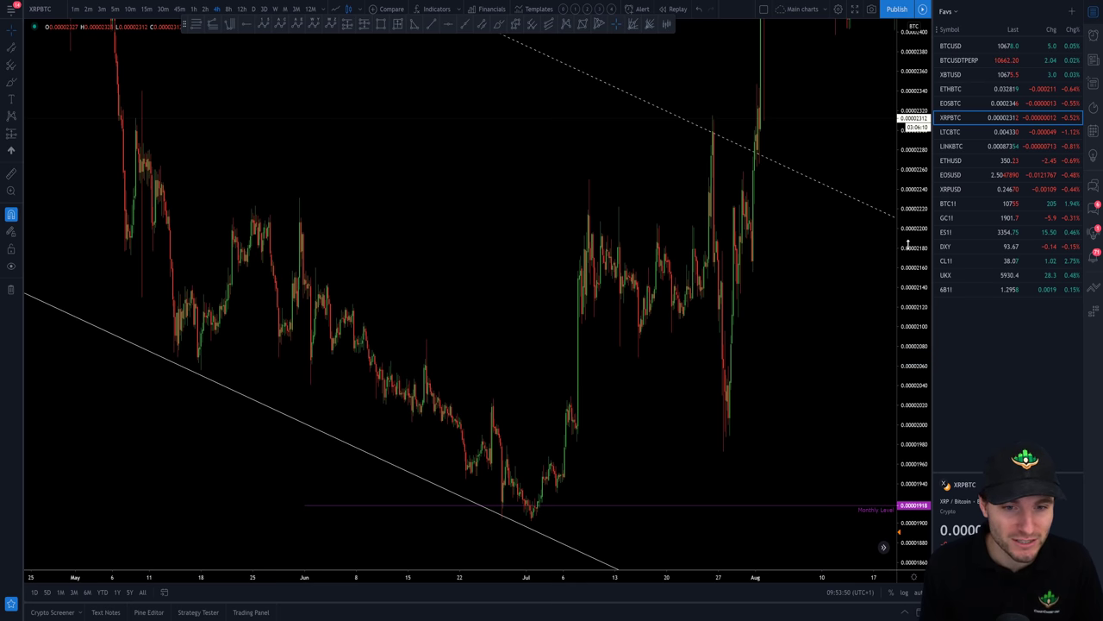
left_click_drag(910, 295, 909, 320)
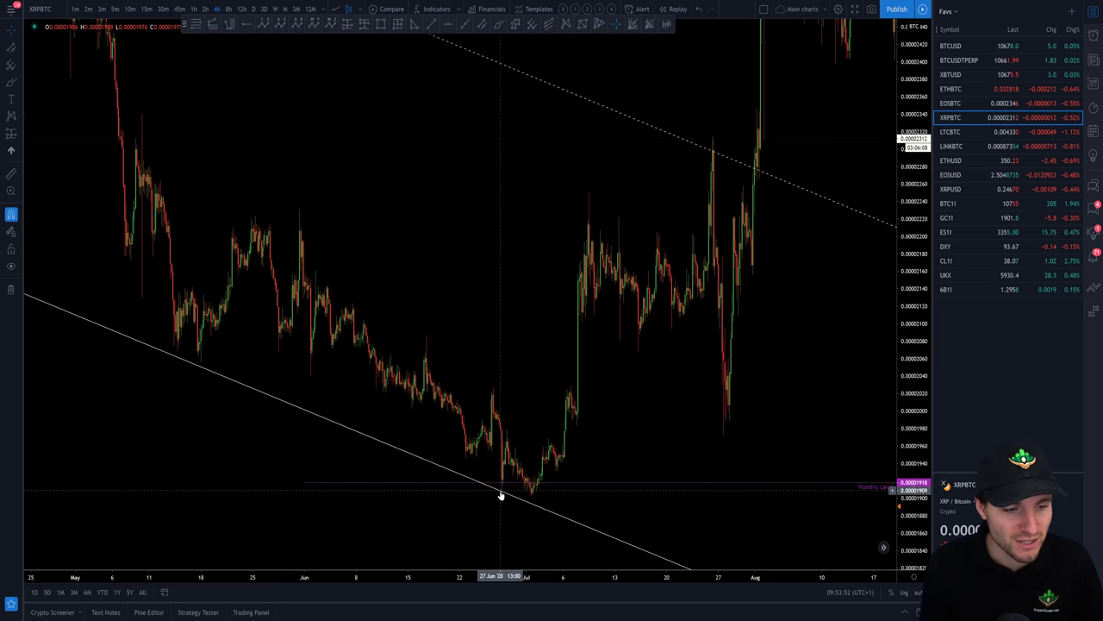
scroll(504, 493, "up", 2)
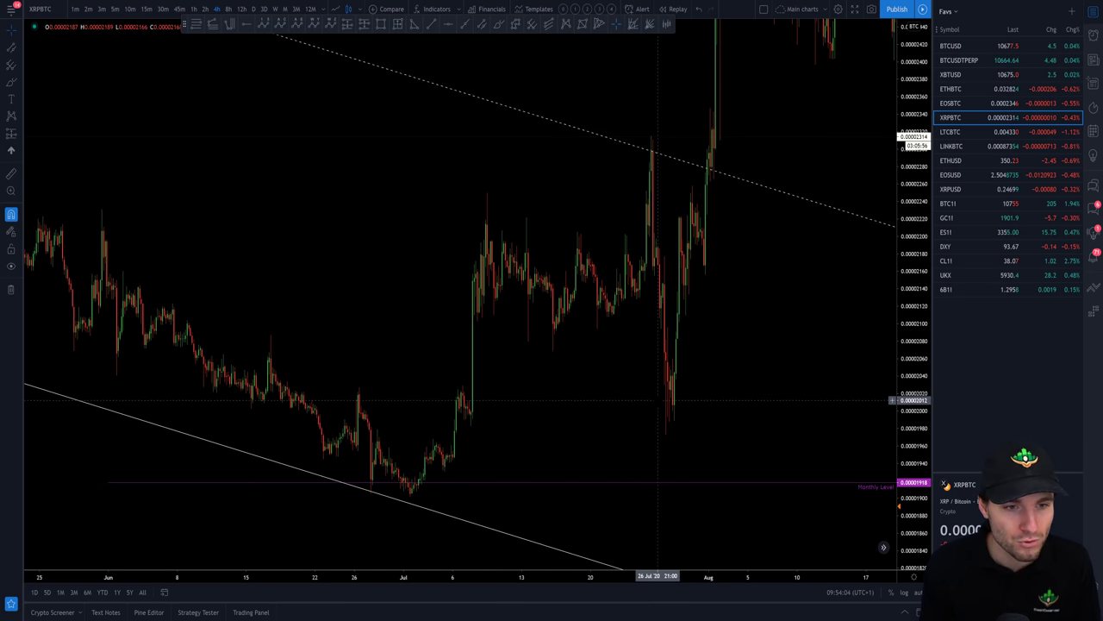
- Switch the chart to the 1-hour timeframe and inspect the price reaction at the channel's midline from 26 July to 2 August 2020
left_click(193, 9)
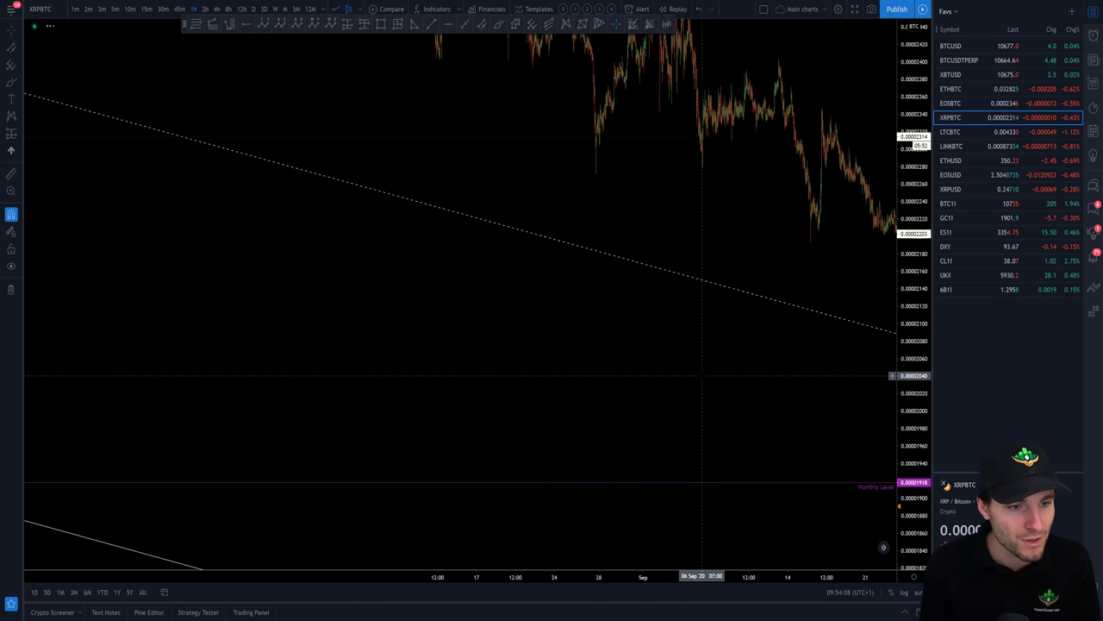
left_click_drag(420, 355, 636, 345)
scroll(636, 334, "up", 5)
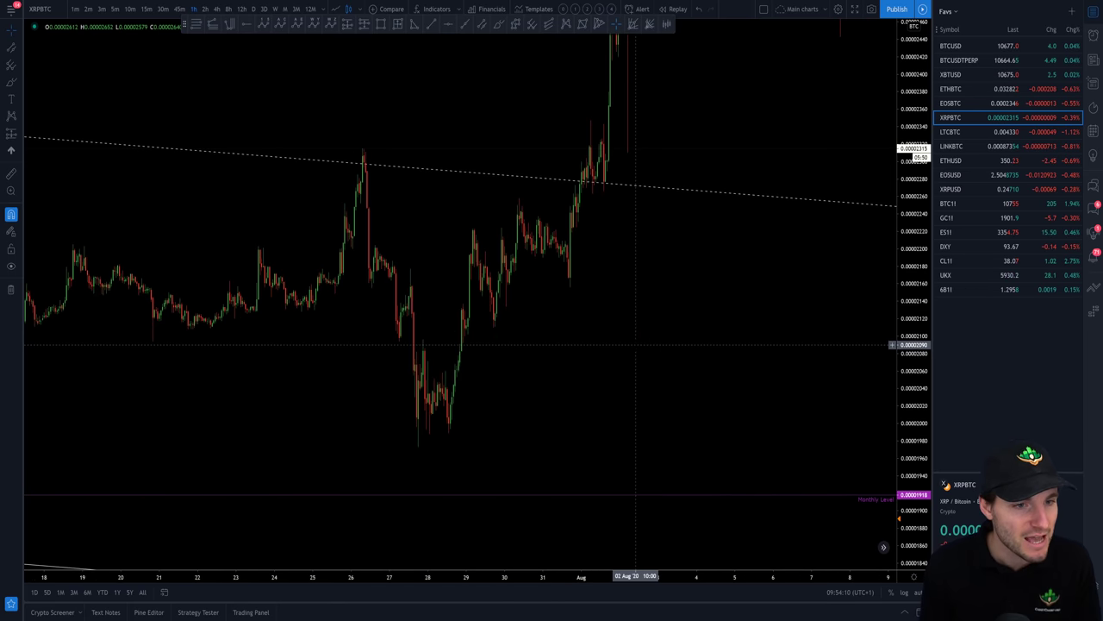
scroll(636, 334, "up", 2)
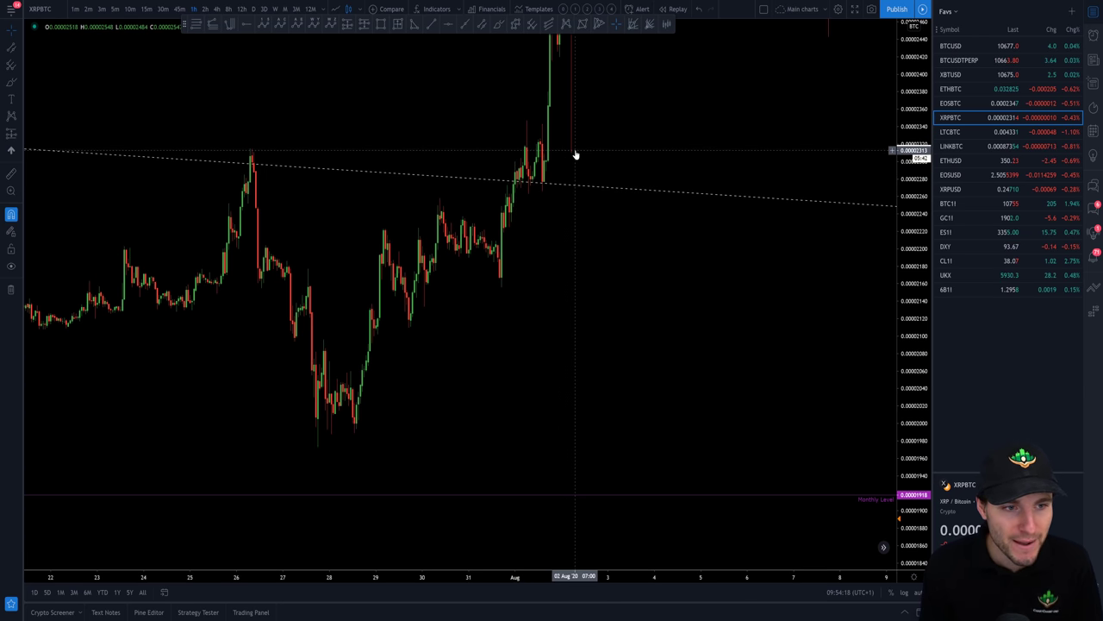
- Return to the 4-hour timeframe, restore automatic price scaling, and examine the early August move from the channel's midline to its upper boundary
left_click(218, 10)
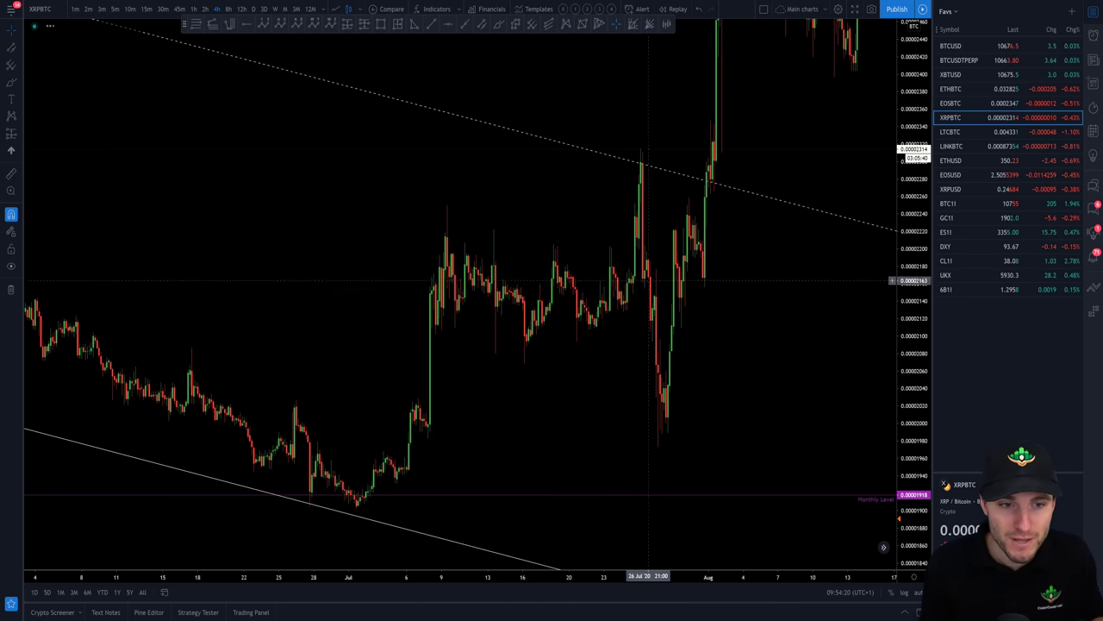
left_click(918, 592)
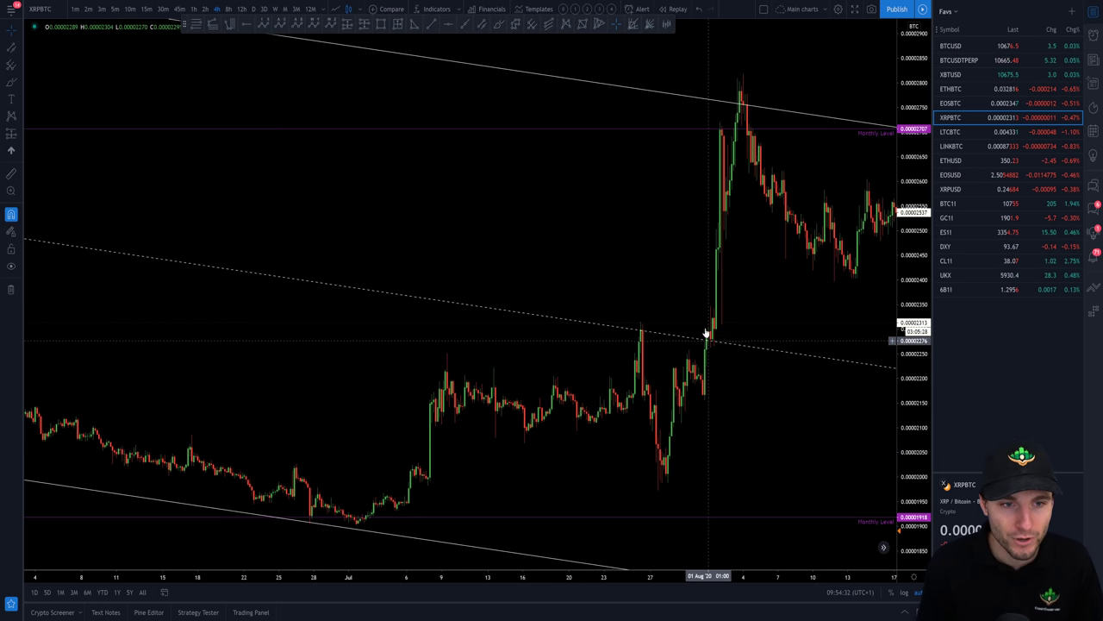
scroll(668, 91, "up", 2)
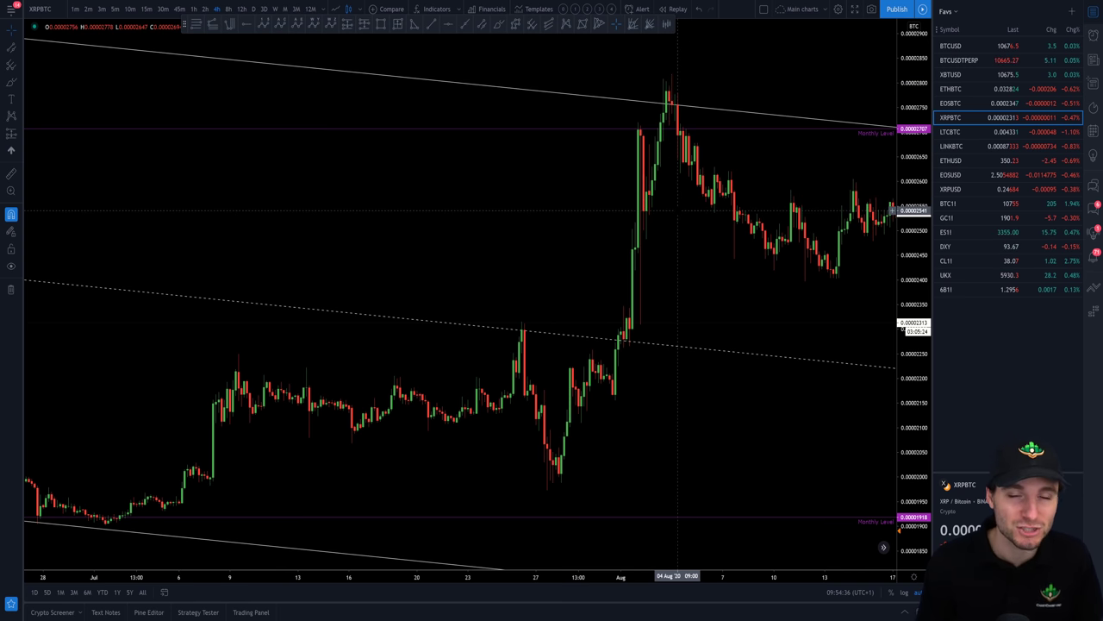
scroll(700, 200, "down", 5)
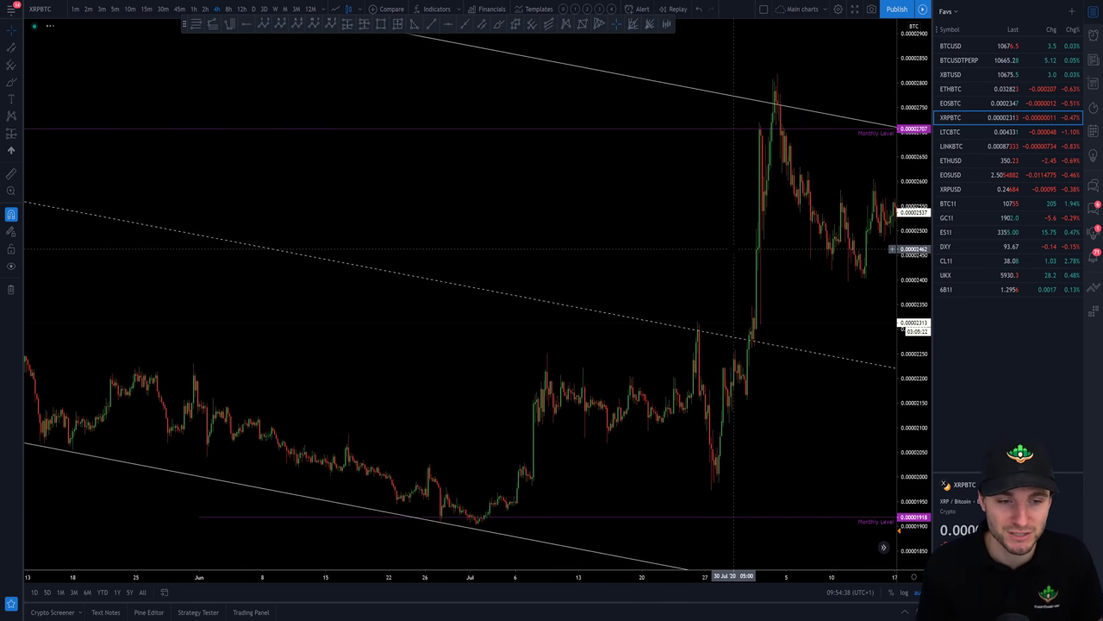
- Switch the chart to the daily timeframe and examine the channel from October 2019 to the latest October 2020 candles
left_click(249, 10)
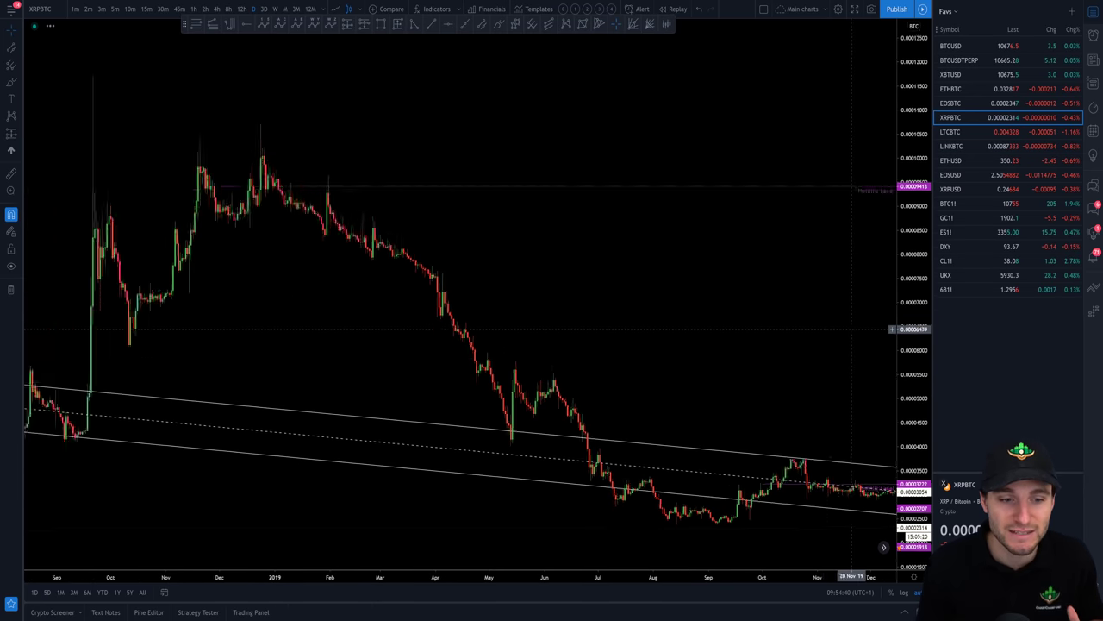
scroll(663, 299, "up", 3)
left_click_drag(417, 254, 101, 222)
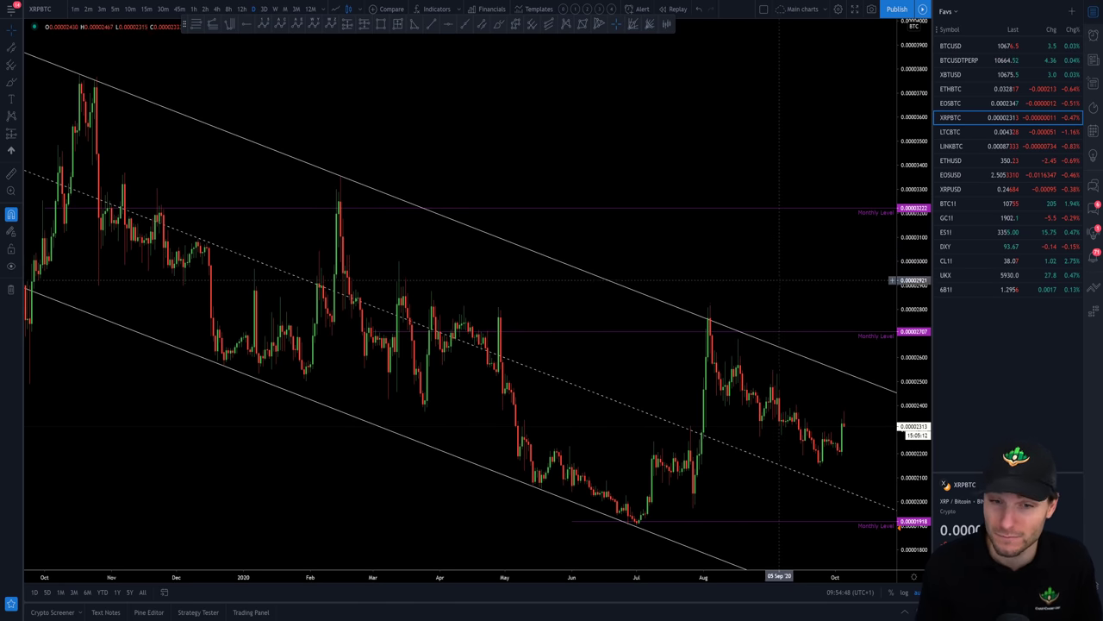
left_click_drag(802, 277, 675, 246)
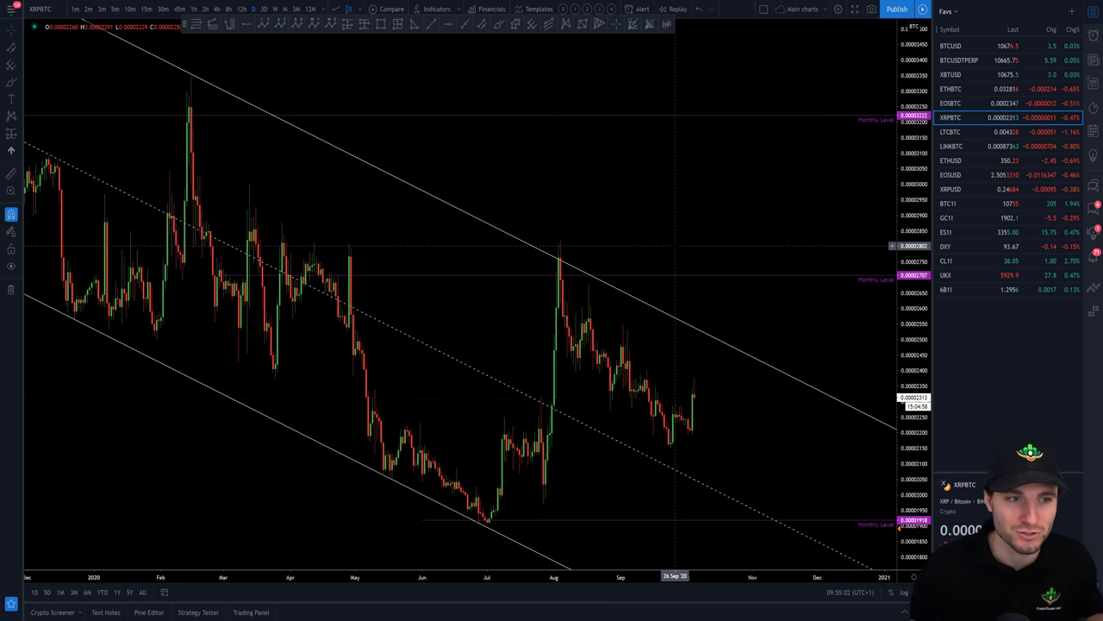
- Sketch a freehand price path from the latest candle through the channel's upper boundary to just above the 0.00002707 monthly level, and undo it
left_click(499, 25)
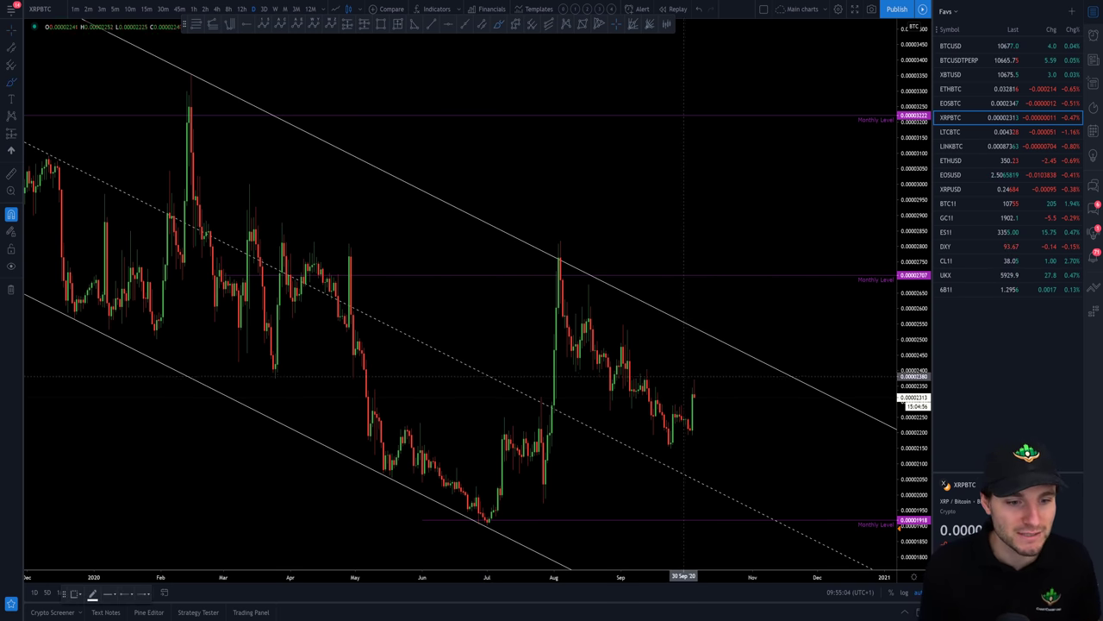
mouse_move(694, 395)
left_mouse_down()
mouse_move(706, 328)
mouse_move(723, 331)
mouse_move(743, 274)
left_mouse_up()
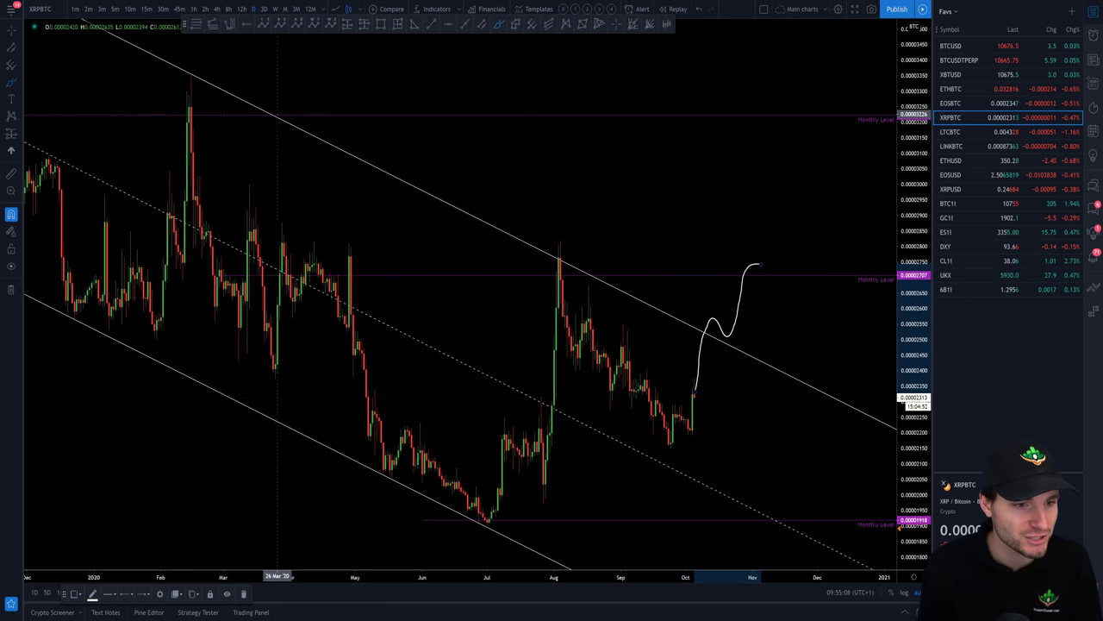
key("ctrl+z")
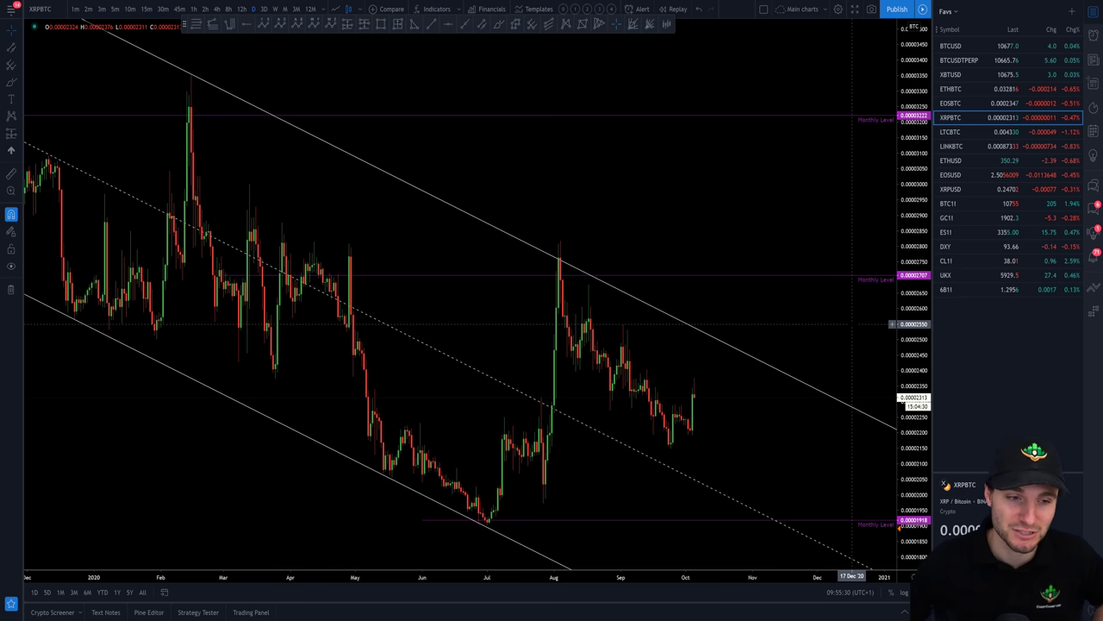
- Examine the daily price swings between the channel's boundaries and midline, including the August 2020 peak and the decline into October 2020
scroll(764, 372, "down", 3)
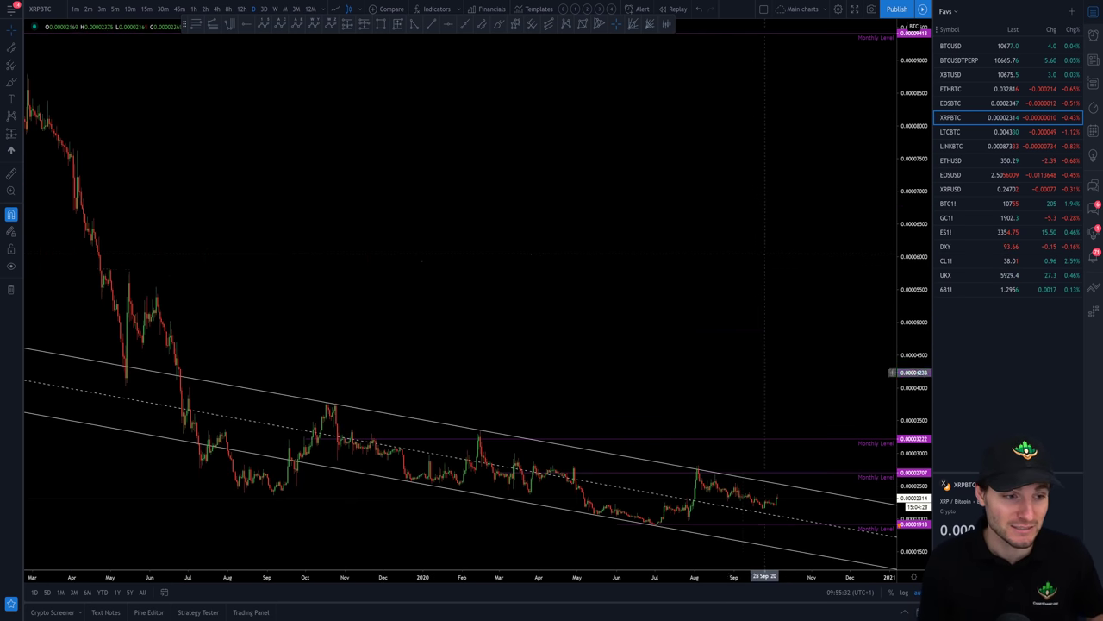
scroll(518, 204, "up", 3)
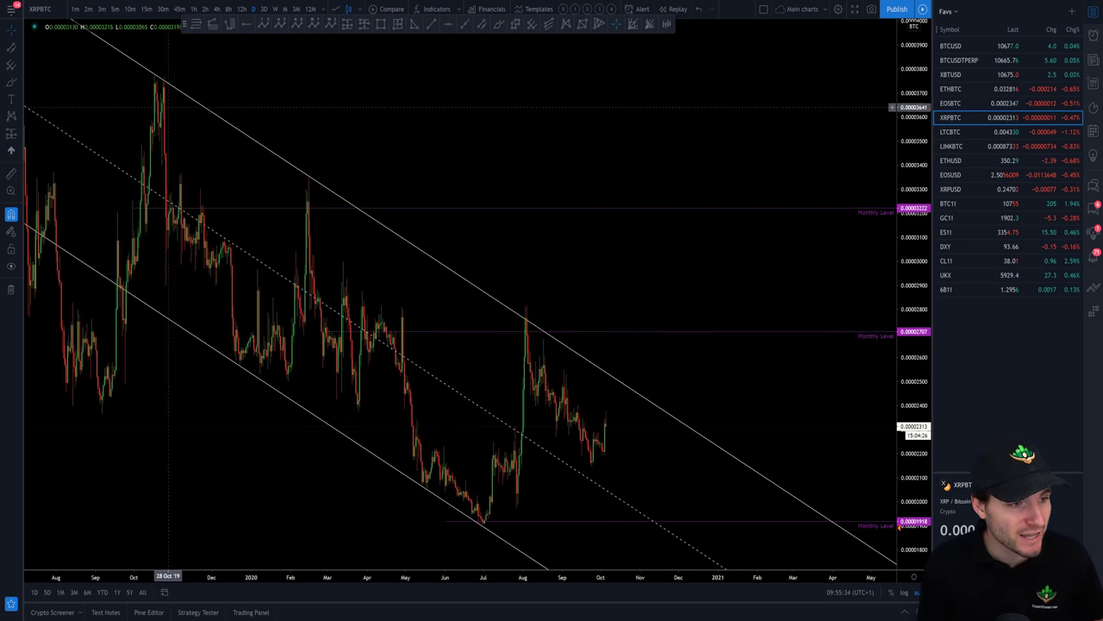
scroll(733, 369, "up", 4)
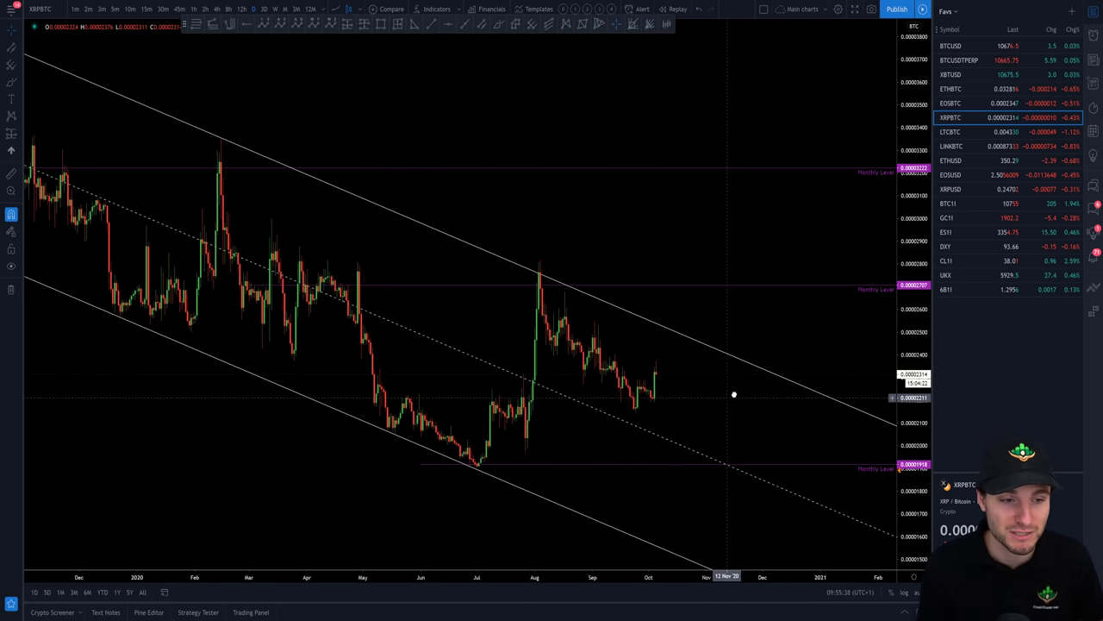
left_click_drag(734, 389, 795, 377)
scroll(795, 377, "down", 1)
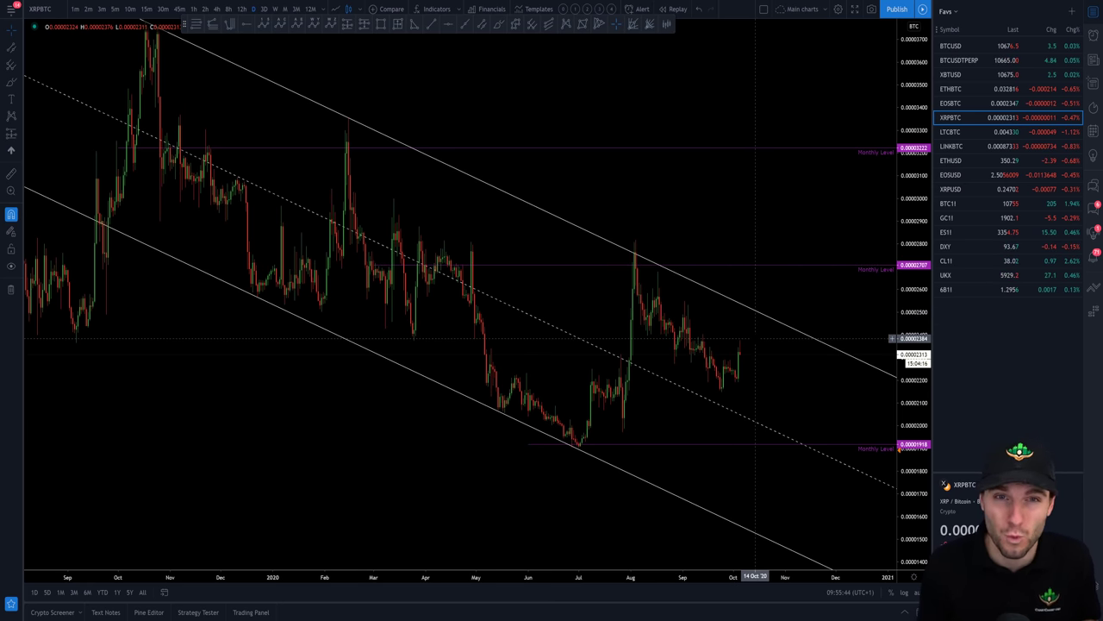
scroll(755, 338, "up", 2)
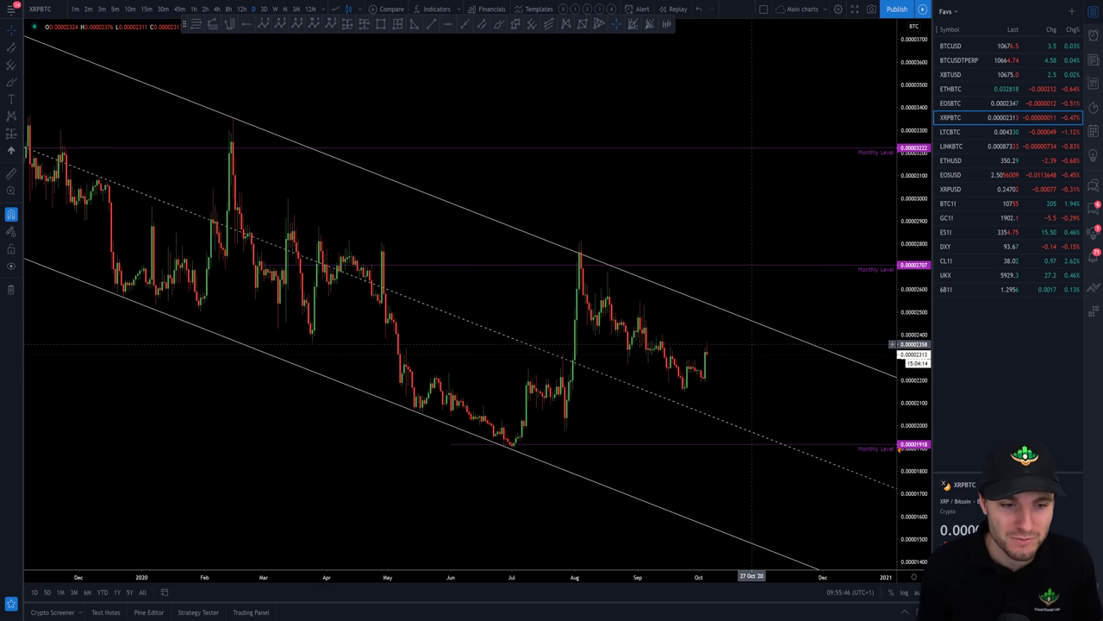
scroll(729, 431, "up", 3)
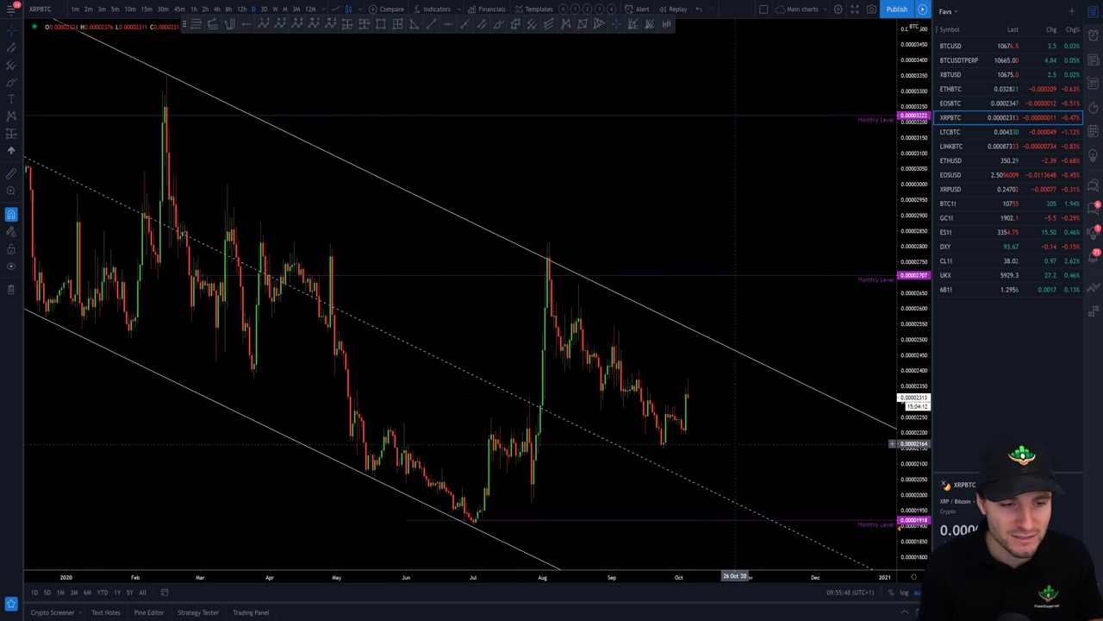
scroll(536, 350, "up", 2)
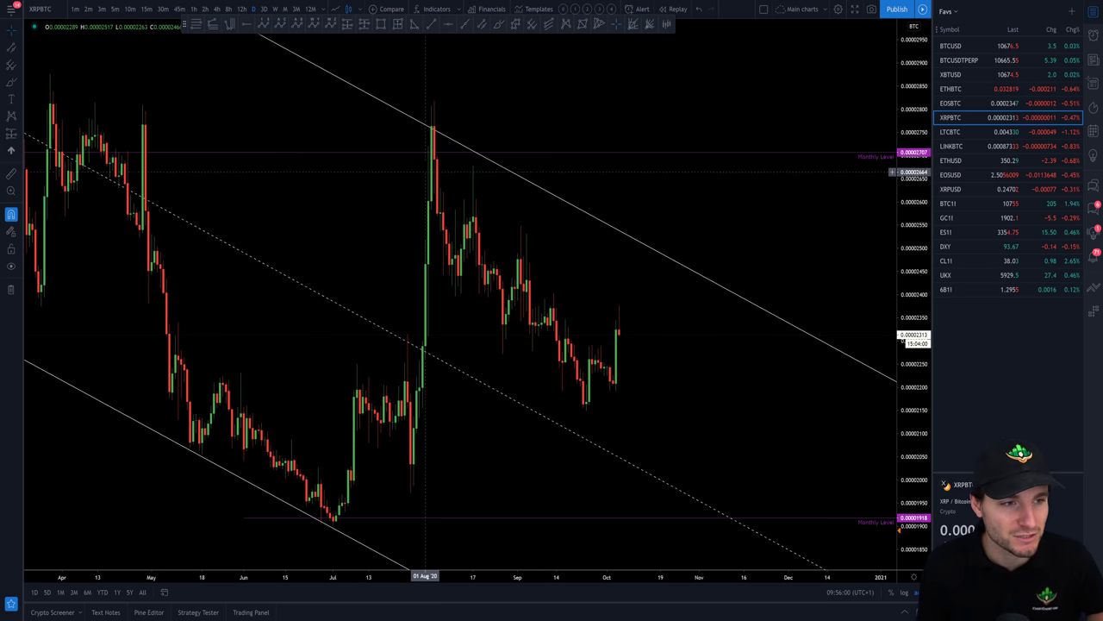
mouse_move(425, 343)
left_mouse_down()
mouse_move(328, 343)
mouse_move(435, 343)
left_mouse_up()
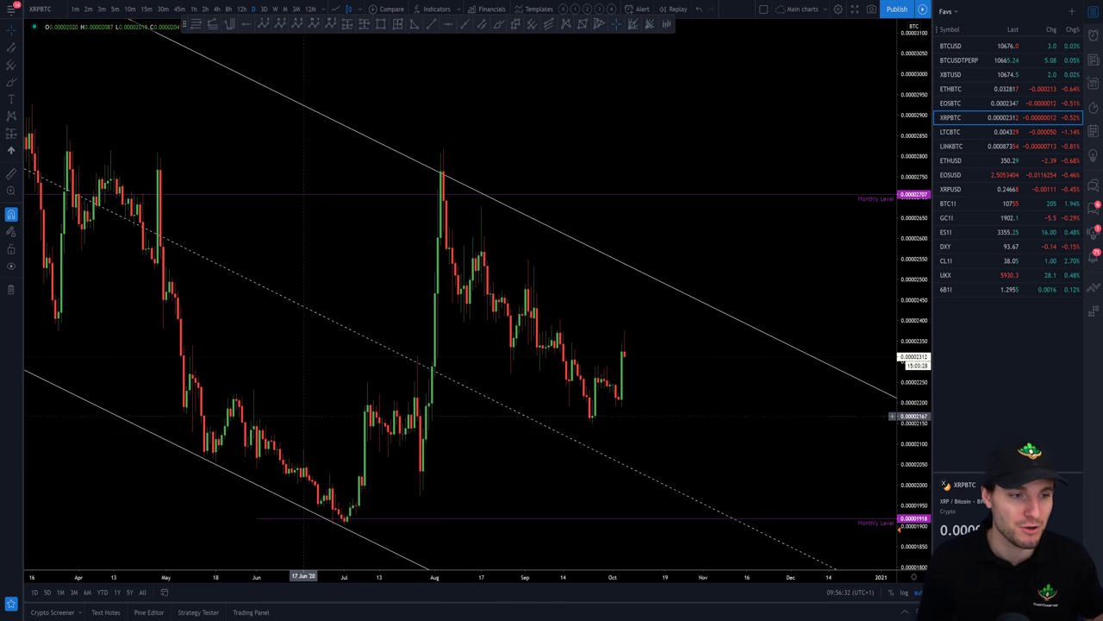
scroll(339, 526, "down", 5)
scroll(547, 373, "up", 5)
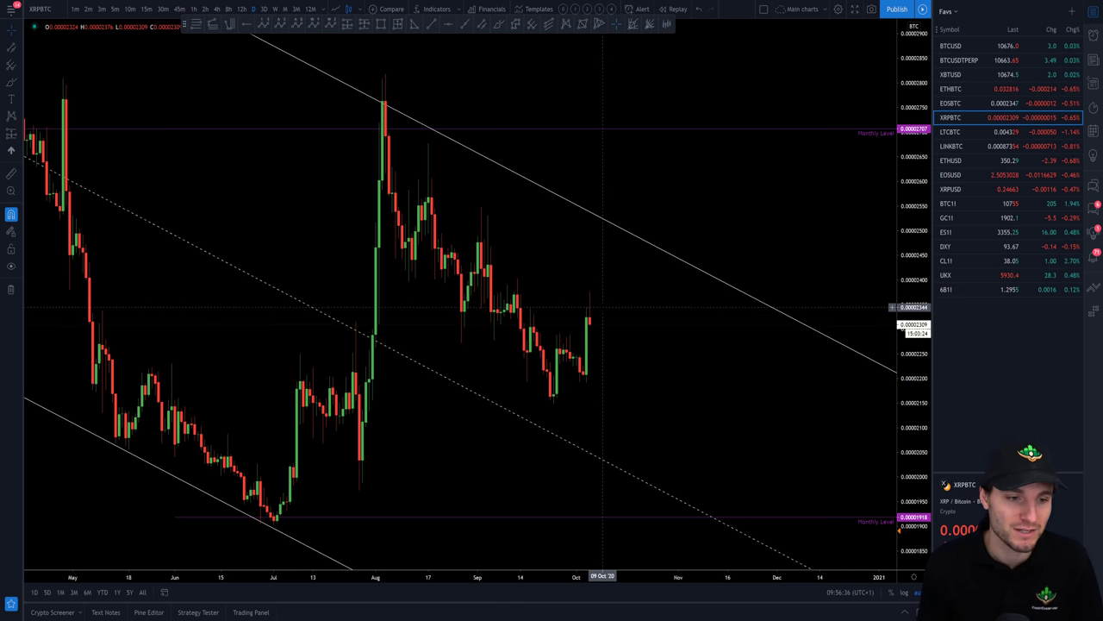
scroll(569, 324, "down", 5)
scroll(750, 402, "down", 2)
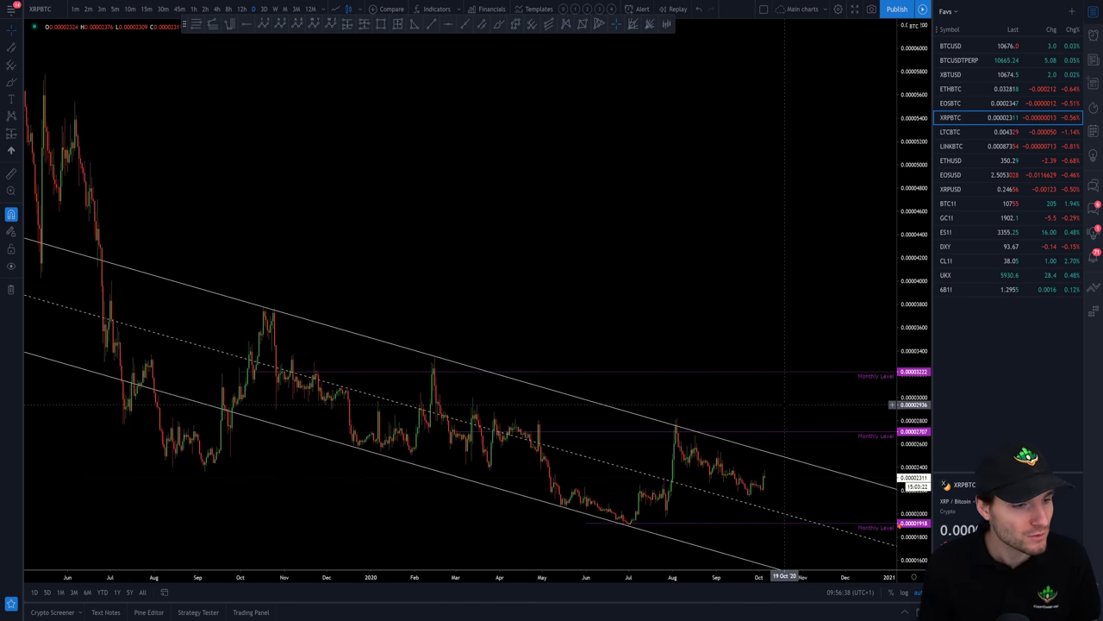
- Place a horizontal ray from November 2019 at about 0.00001892, just below the July 2020 low, and apply the Key template
left_click_drag(894, 394, 899, 353)
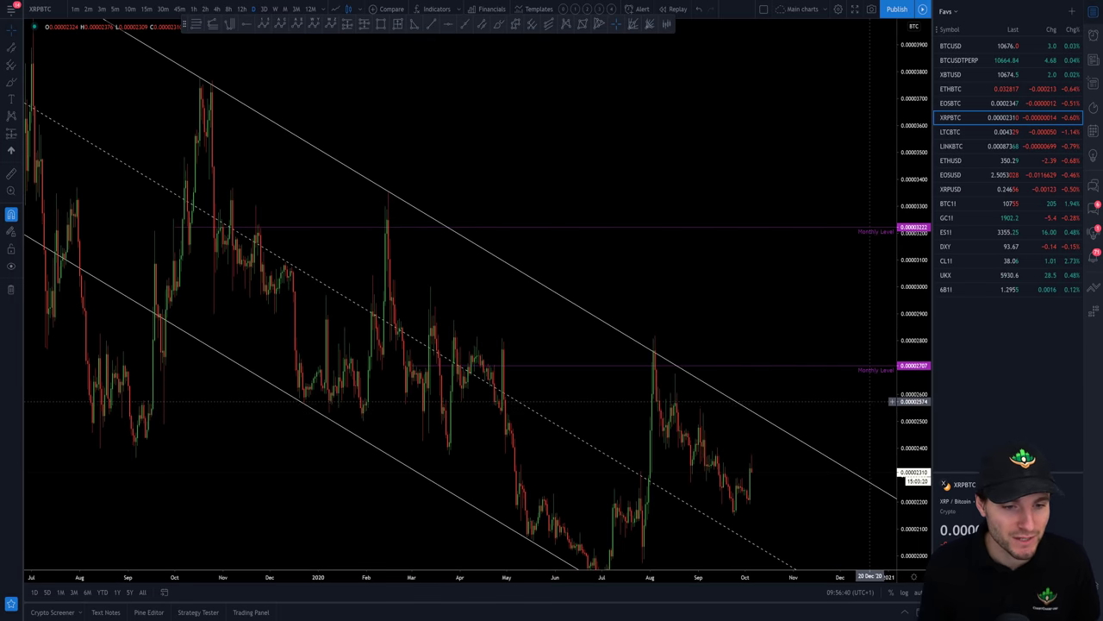
left_click_drag(362, 181, 330, 14)
left_click(245, 25)
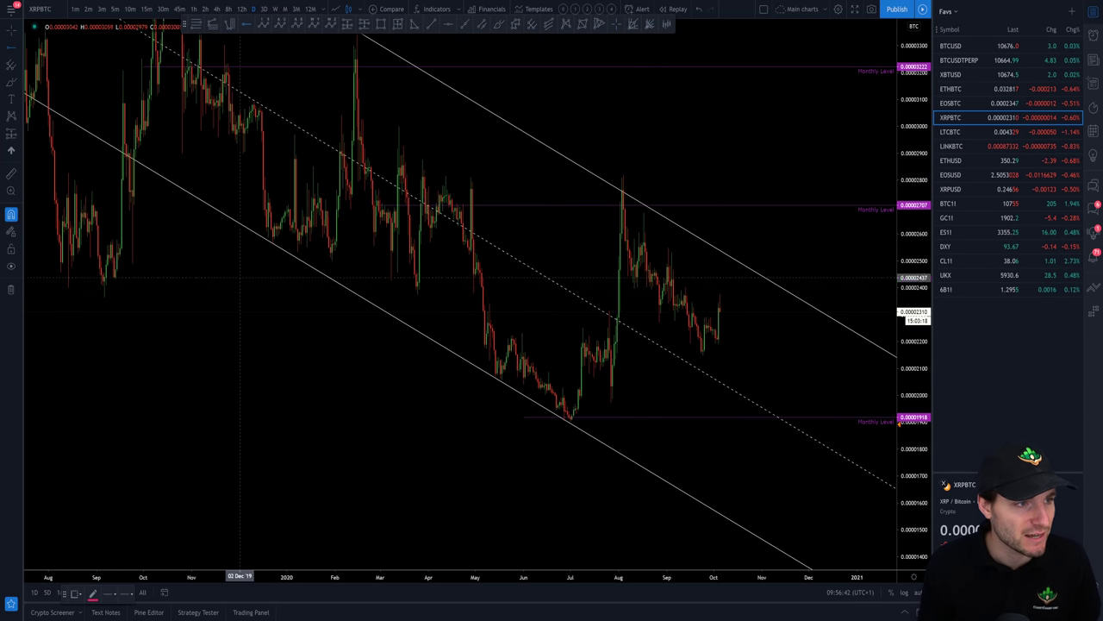
left_click(201, 422)
right_click(201, 424)
mouse_move(301, 463)
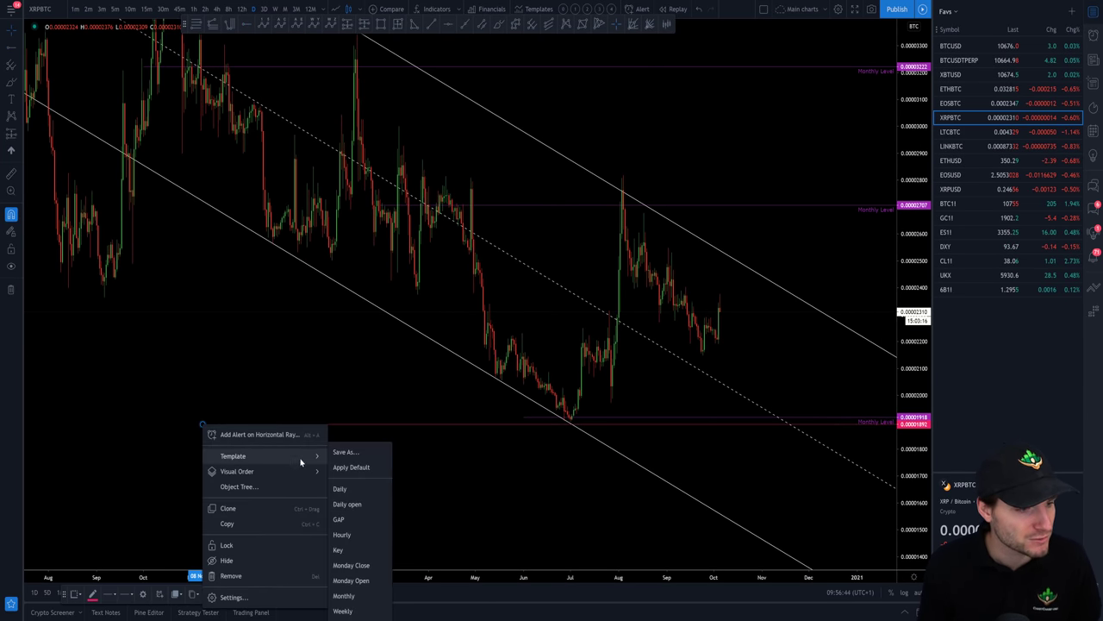
left_click(349, 549)
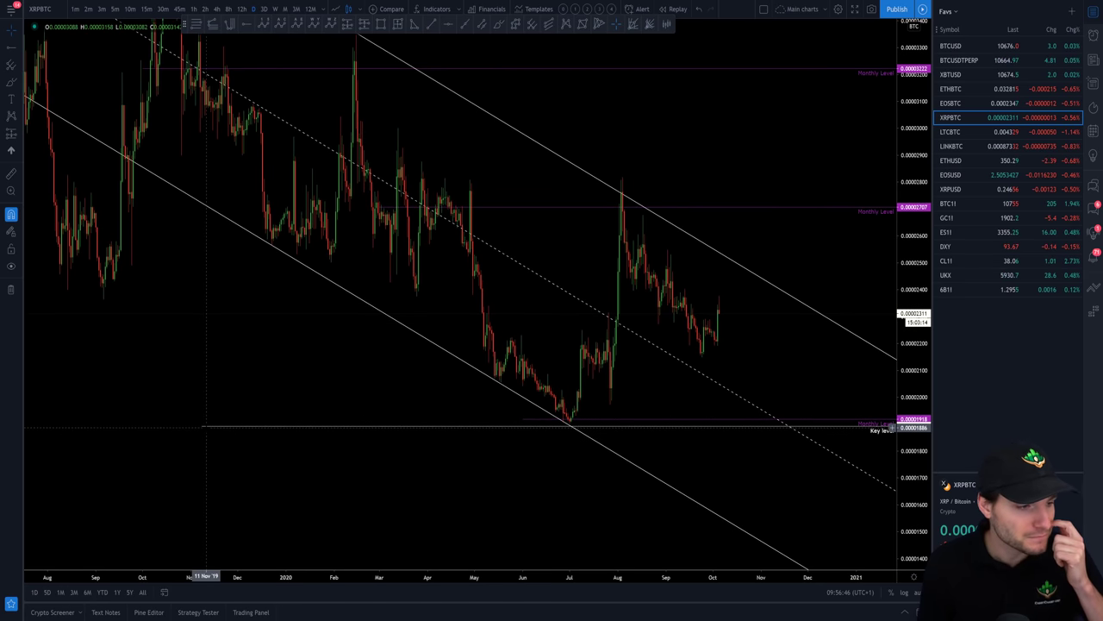
- Review the price history back to the 2018 highs and move the Key level ray to the August 2019 lows at about 0.00002394
left_click_drag(206, 431, 350, 468)
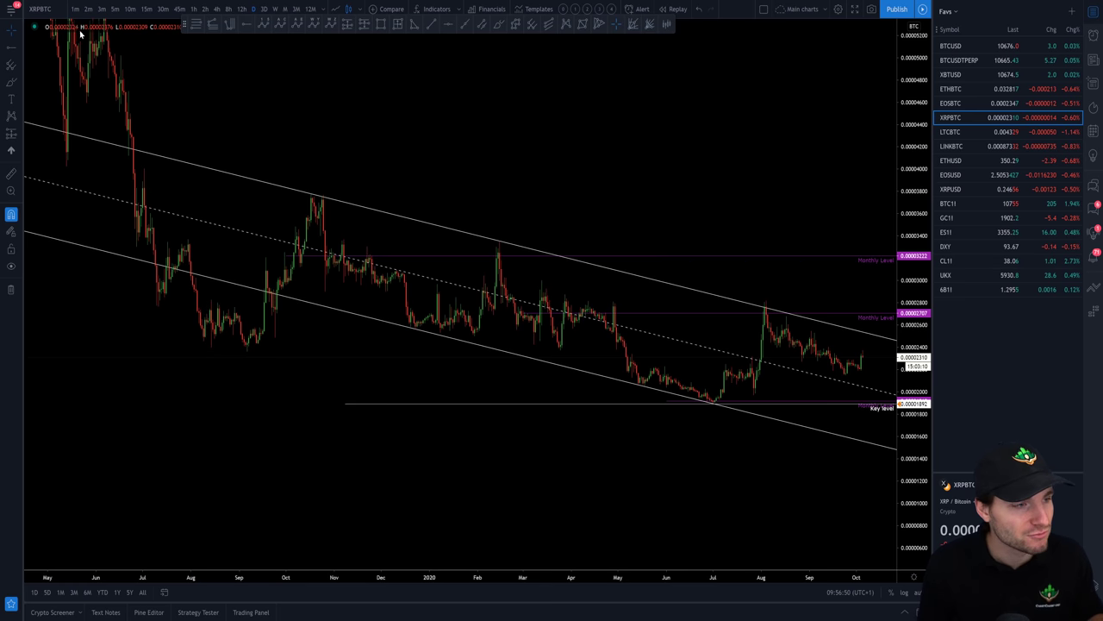
left_click_drag(80, 33, 591, 449)
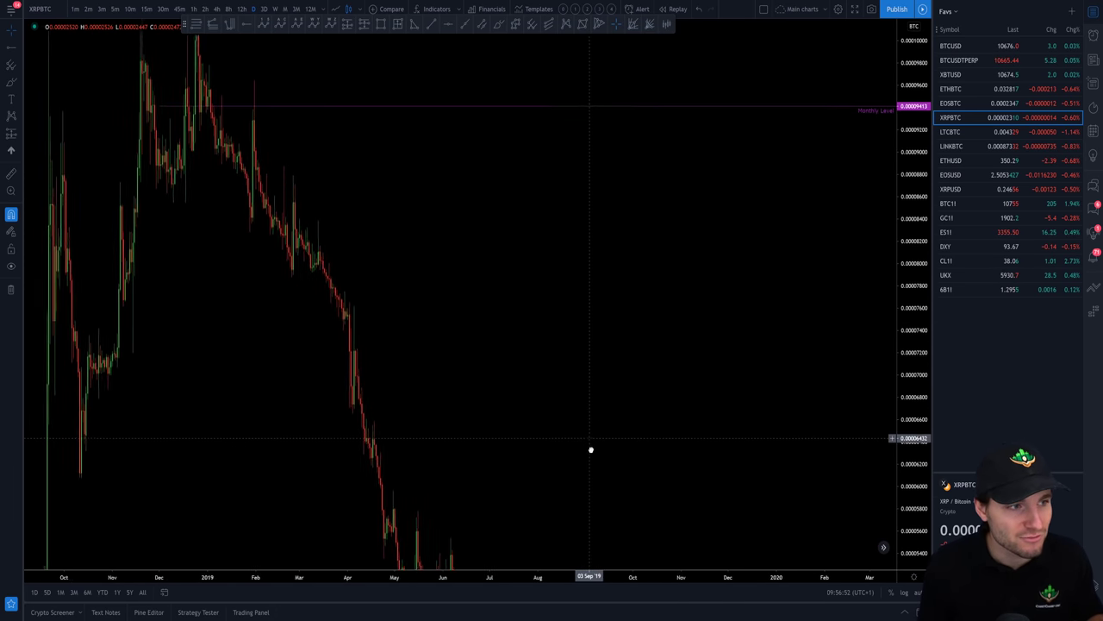
left_click_drag(392, 195, 411, 276)
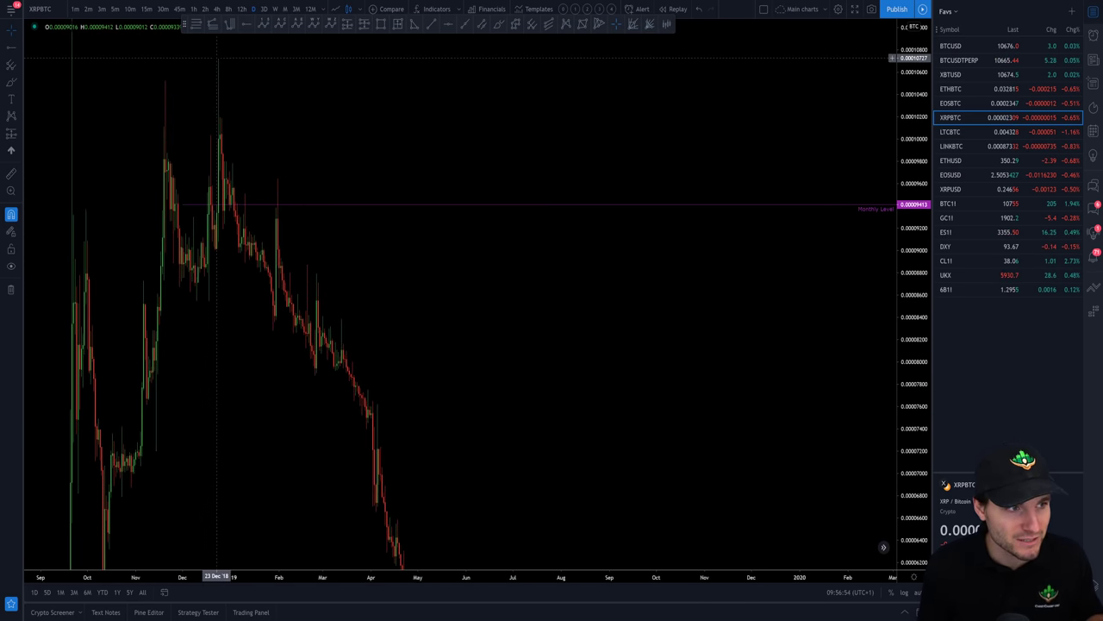
left_click_drag(529, 456, 420, 49)
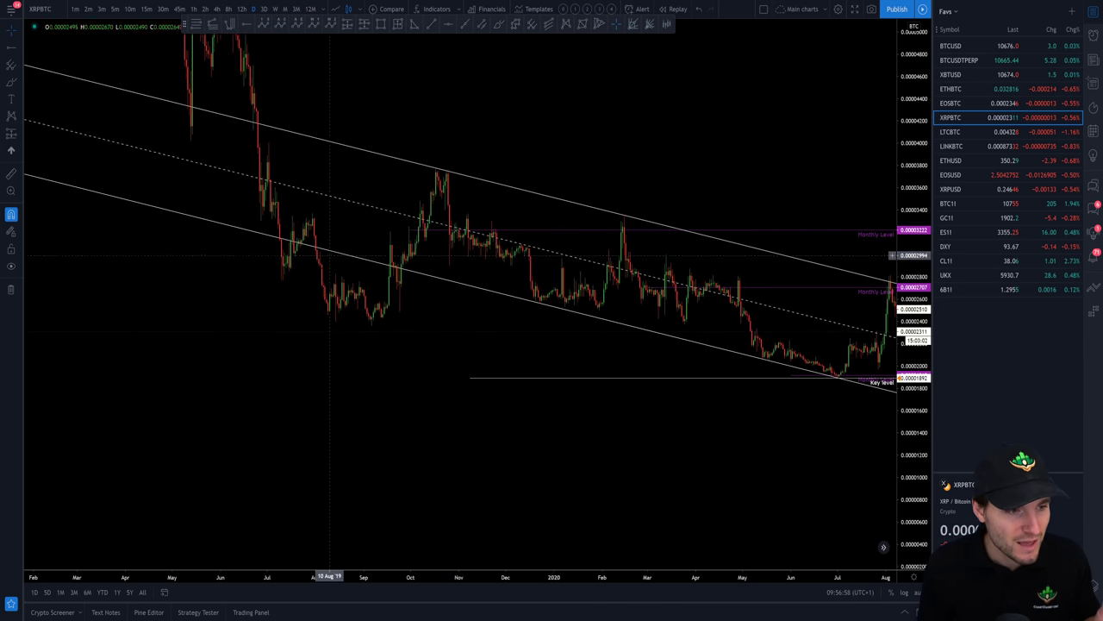
left_click_drag(536, 465, 414, 466)
left_click_drag(347, 382, 212, 325)
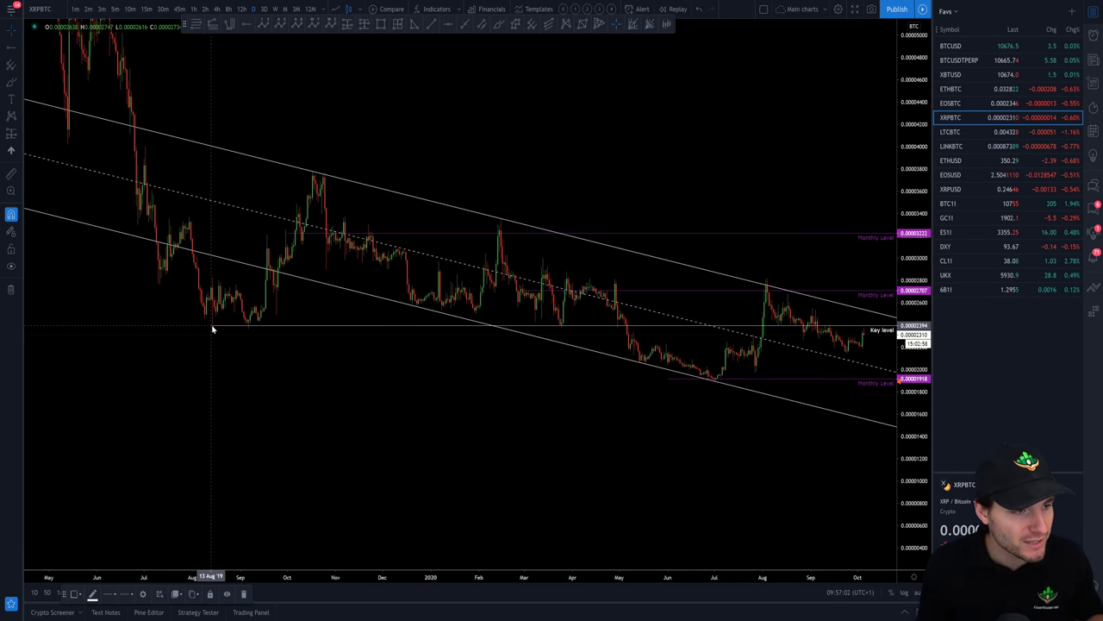
- Examine how the daily candles react around the Key level ray from the 2019 lows to October 2020
left_click_drag(914, 457, 914, 74)
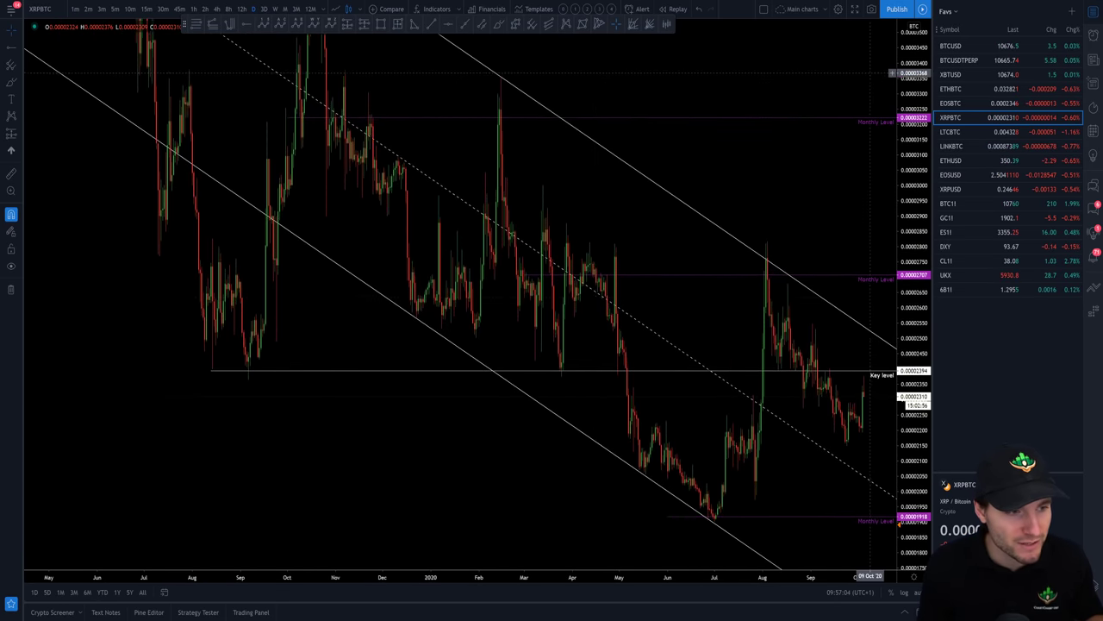
left_click_drag(324, 439, 235, 404)
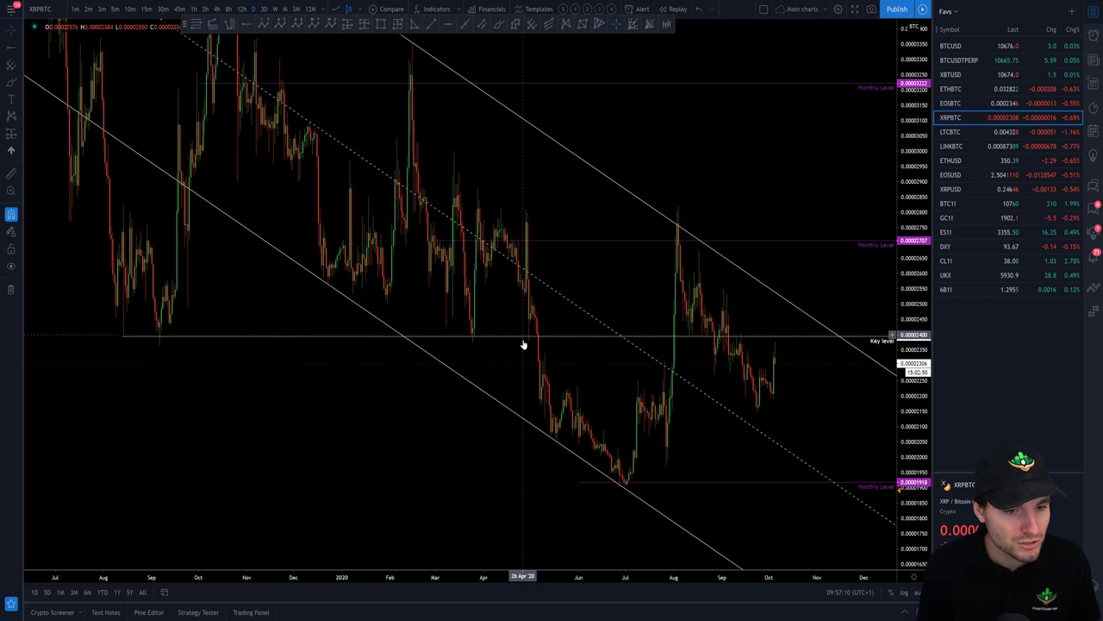
scroll(671, 380, "up", 3)
left_click_drag(927, 420, 927, 379)
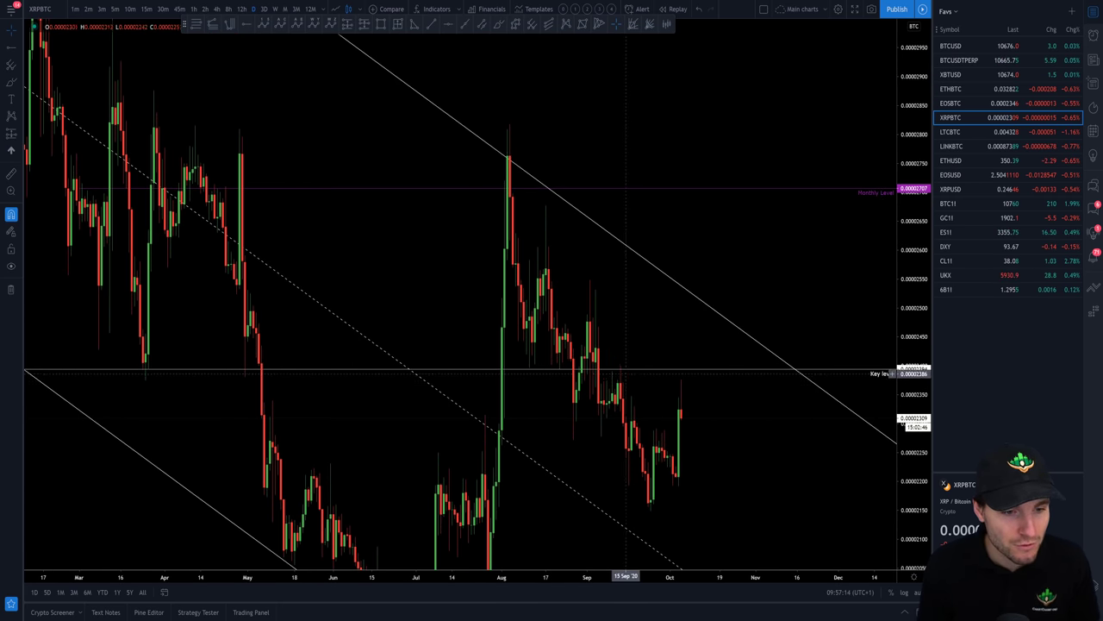
scroll(678, 418, "down", 3)
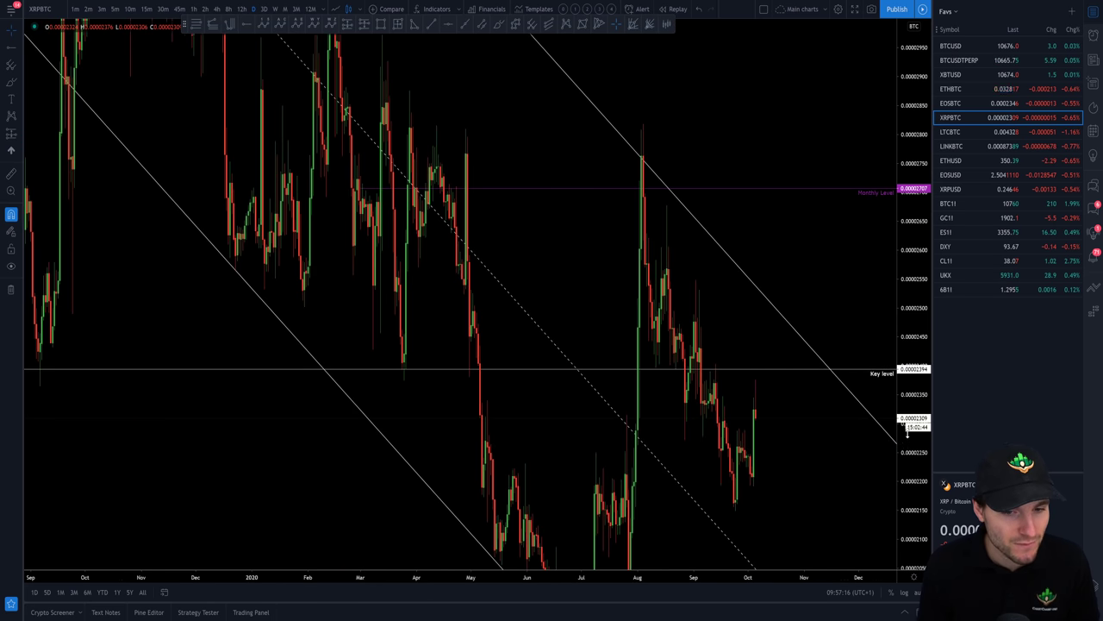
- Reposition the Key level ray at the early September 2019 low, at about 0.00002365
mouse_move(87, 354)
left_mouse_down()
mouse_move(126, 367)
mouse_move(236, 456)
left_mouse_up()
left_click(85, 354)
scroll(236, 456, "down", 3)
left_click_drag(911, 379, 911, 424)
left_click_drag(148, 365, 145, 444)
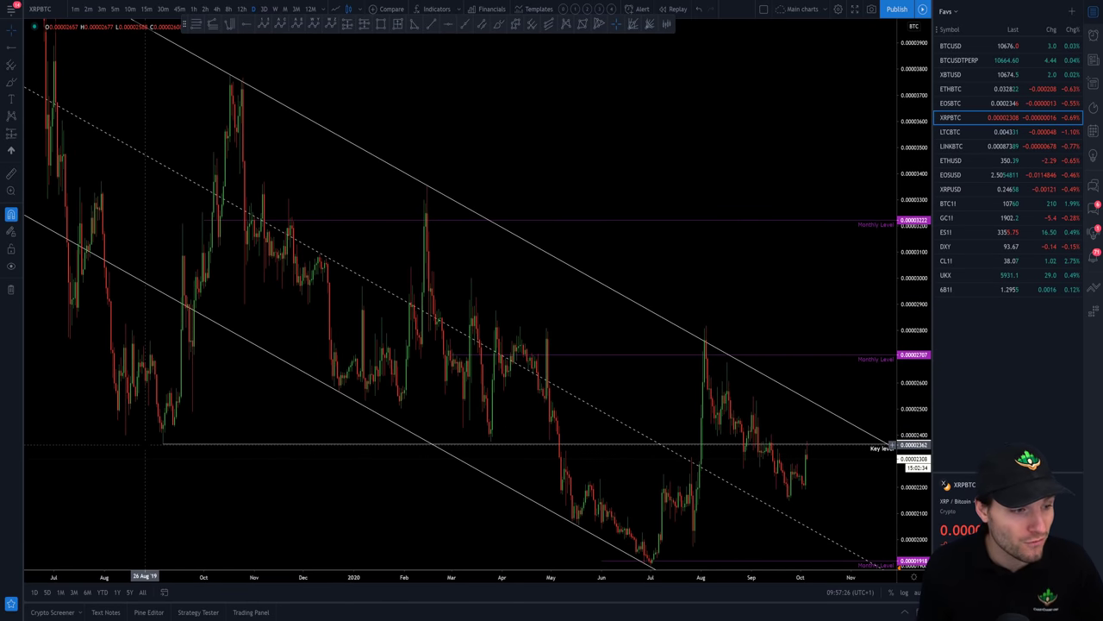
- Measure the price rise from the late August 2019 lows near the Key level to the October 2019 high
left_click(151, 441, "shift")
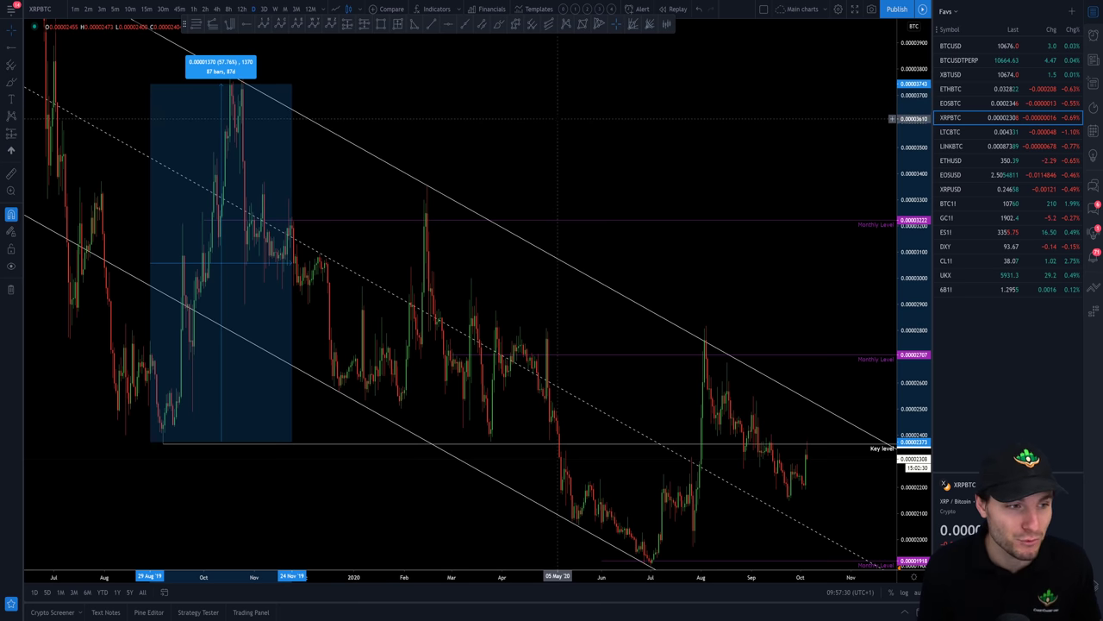
left_click_drag(541, 116, 451, 89)
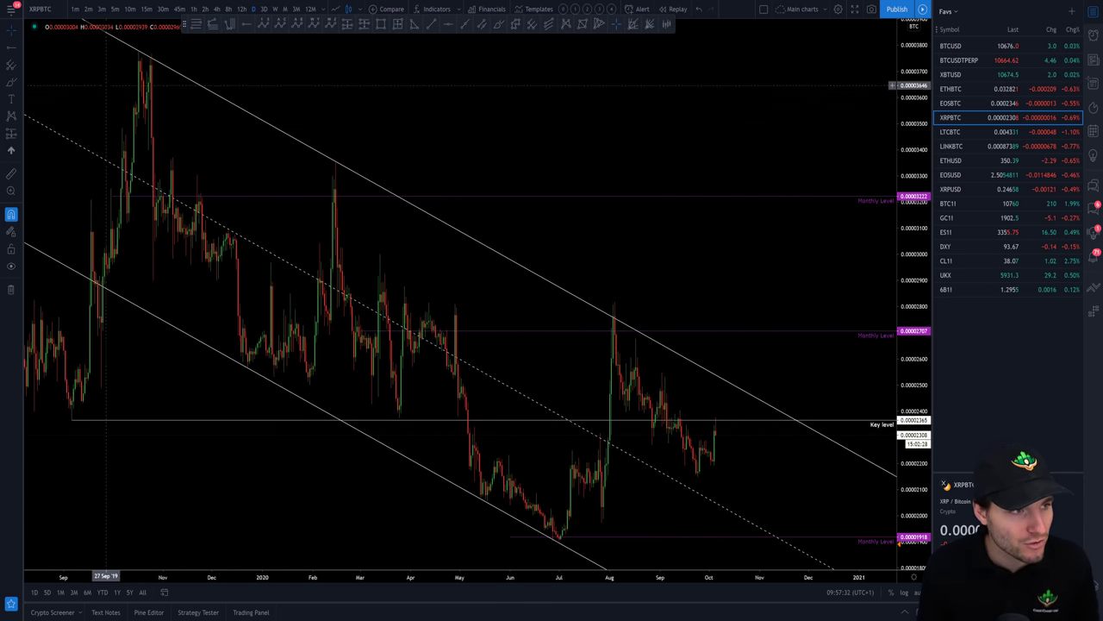
- Switch the chart to the 4-hour timeframe and examine how price meets the Key level in early October 2020
left_click_drag(270, 177, 268, 109)
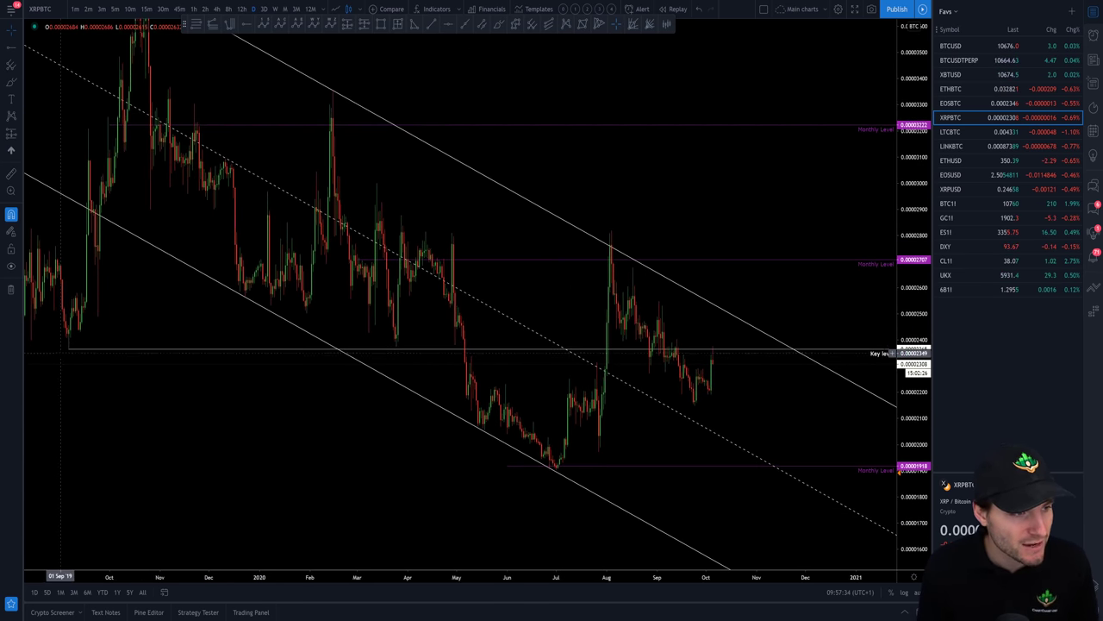
scroll(653, 312, "up", 2)
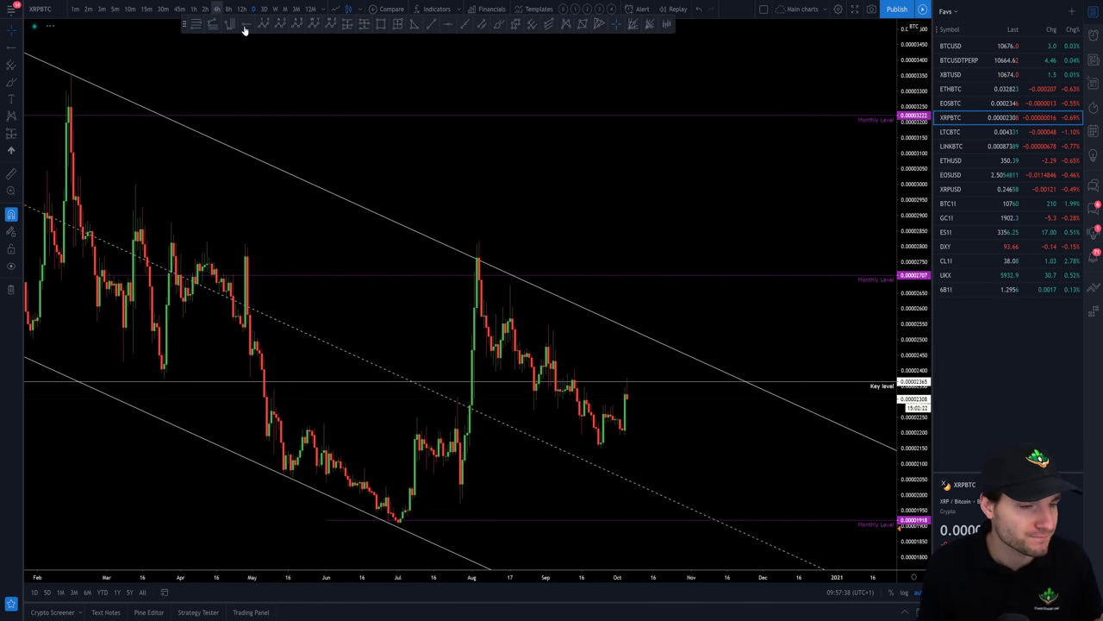
scroll(750, 358, "up", 8)
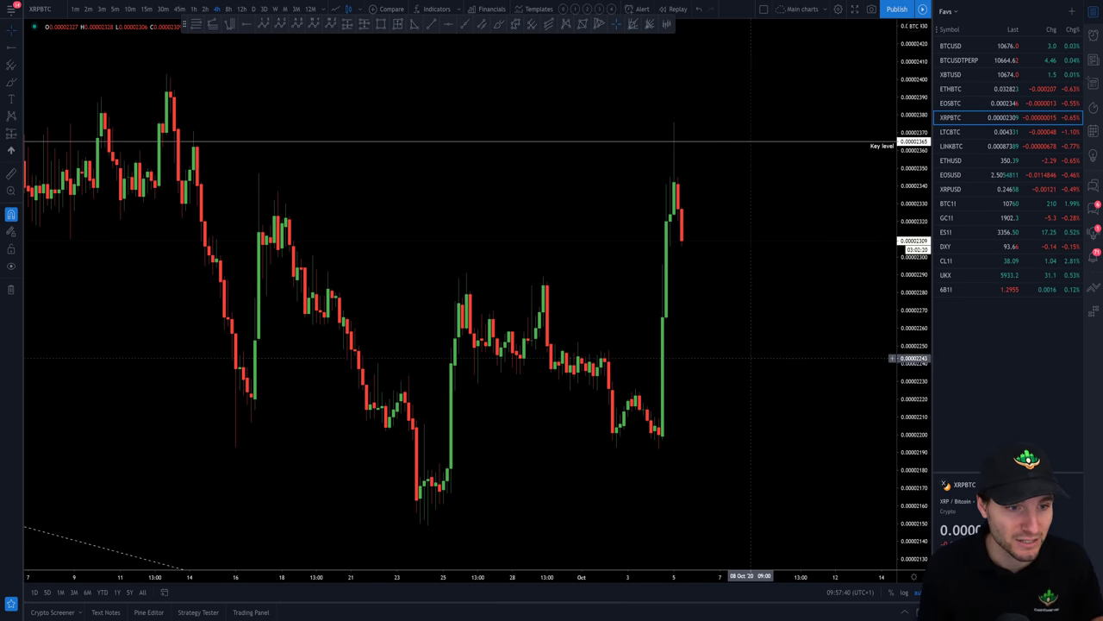
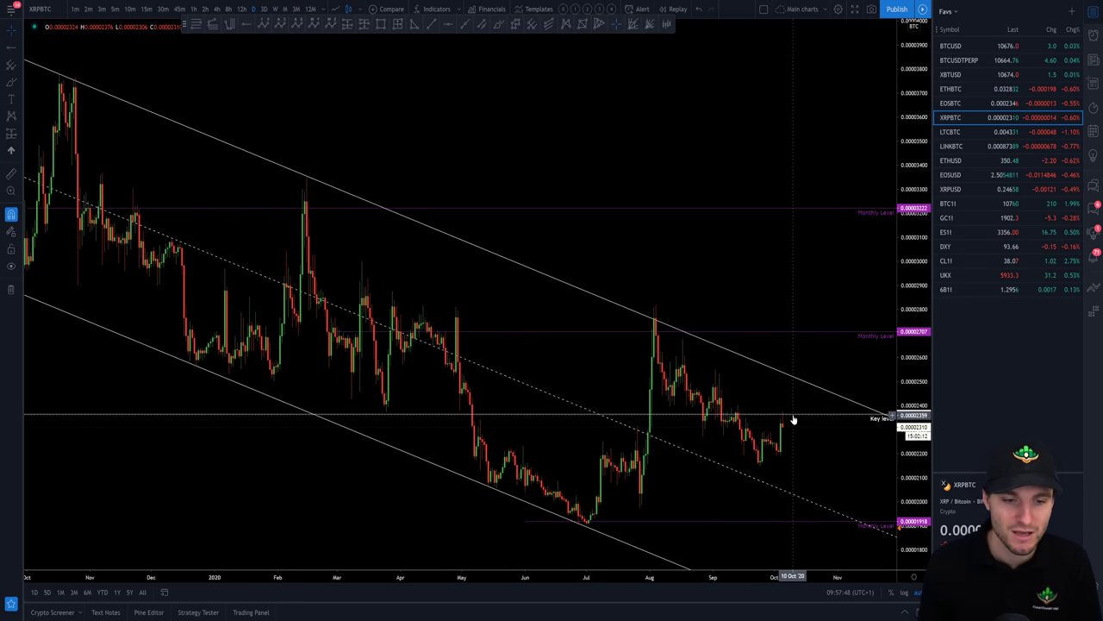
- Brush a projected price path from the latest daily candle down to the channel midline at the 0.00001918 Monthly Level, and delete it
scroll(793, 420, "down", 4)
scroll(786, 390, "up", 3)
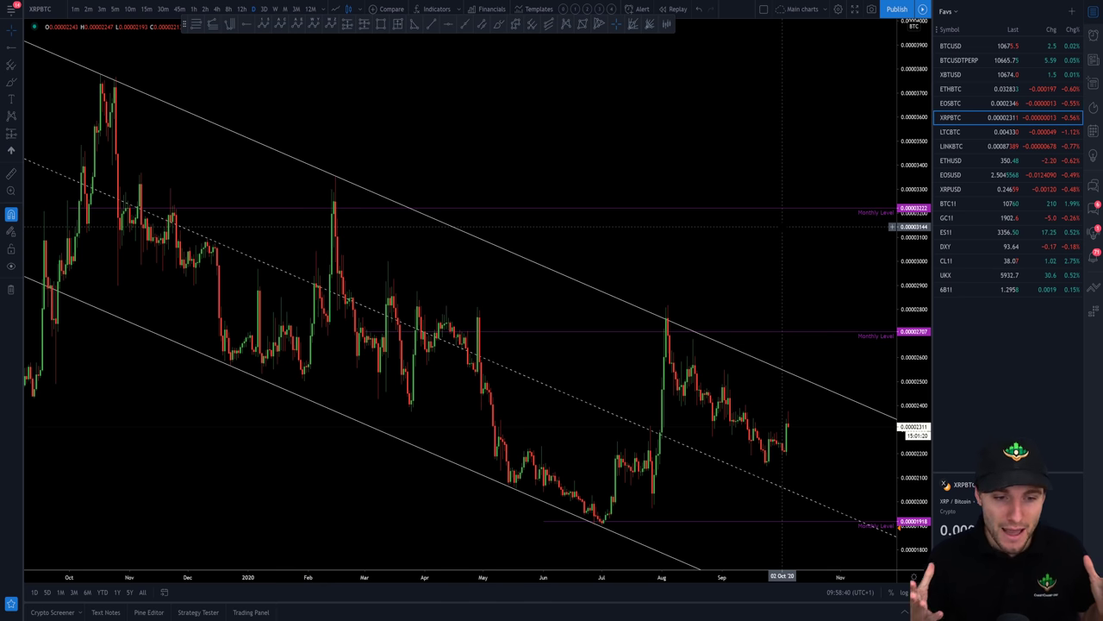
scroll(782, 226, "up", 5)
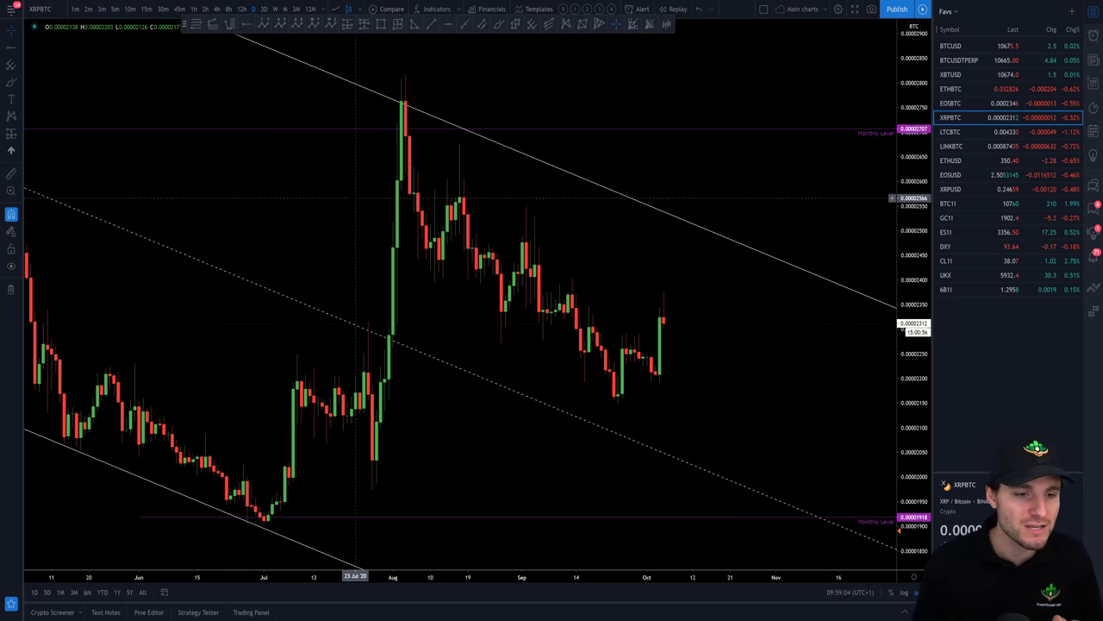
scroll(682, 246, "up", 2)
left_click(498, 24)
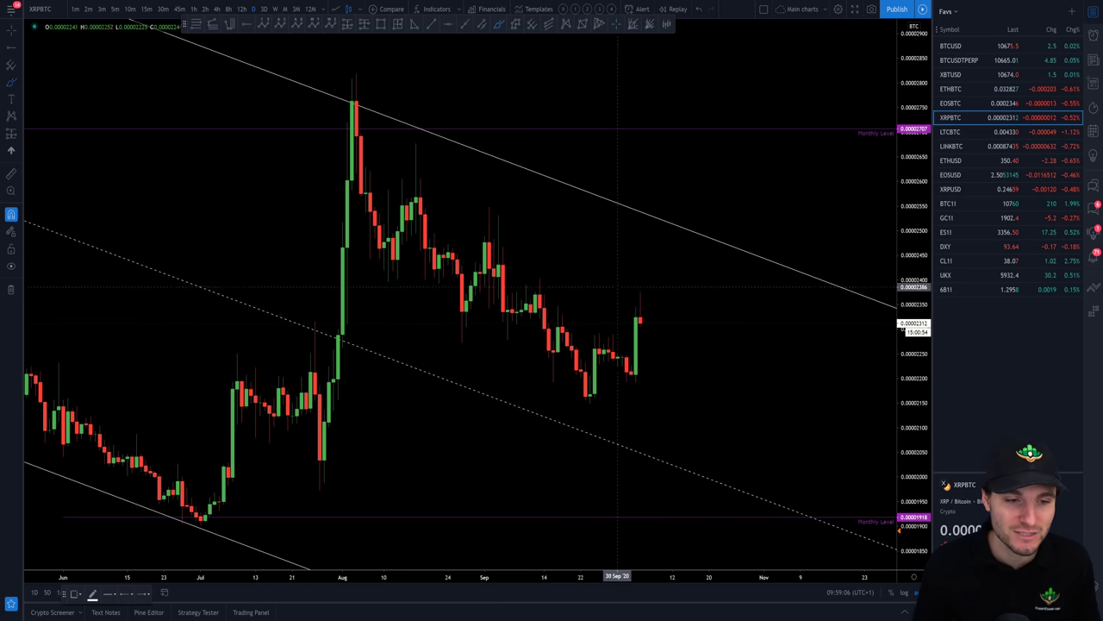
mouse_move(639, 319)
left_mouse_down()
mouse_move(809, 527)
mouse_move(811, 501)
mouse_move(809, 515)
left_mouse_up()
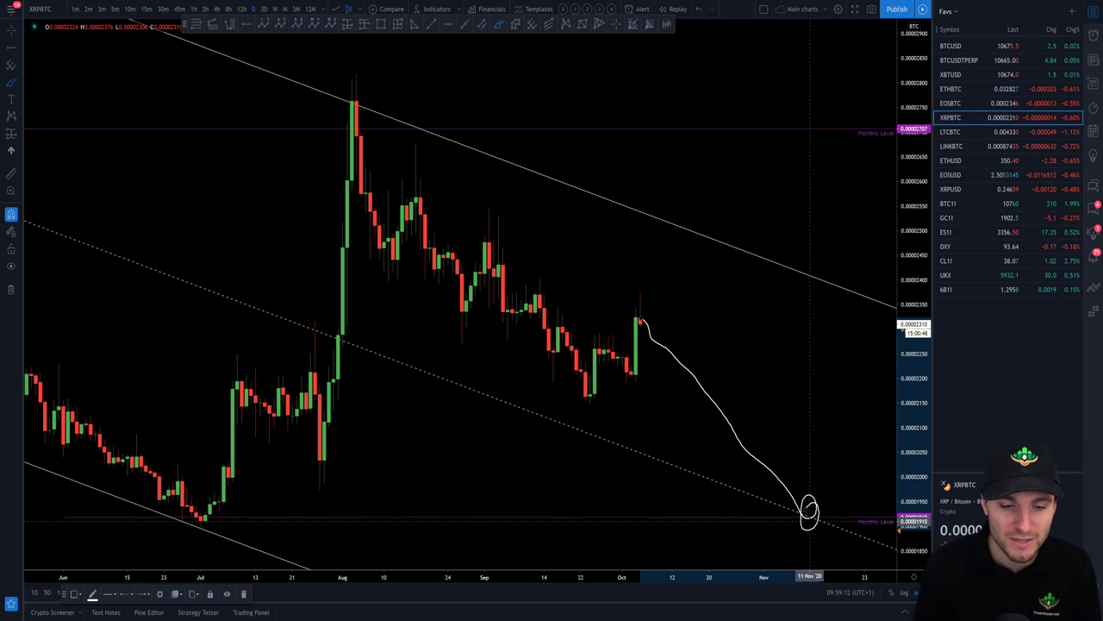
key("Delete")
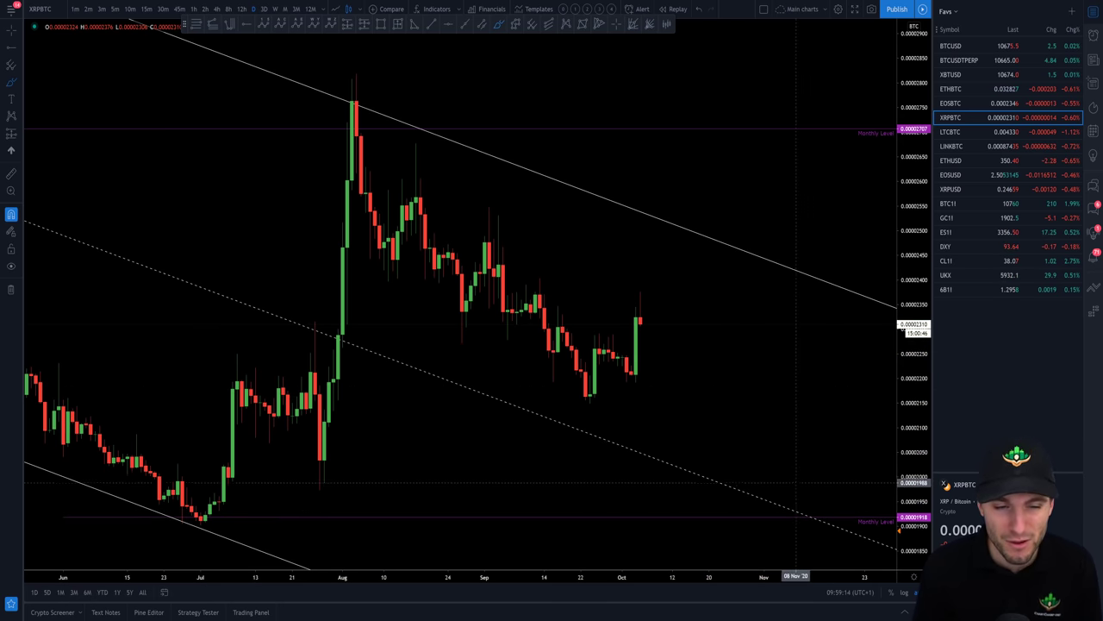
- Mark the midline and Monthly Level crossing with the brush, redraw the falling price path toward it, and undo the strokes
mouse_move(808, 509)
left_mouse_down()
mouse_move(800, 503)
mouse_move(810, 529)
mouse_move(801, 503)
left_mouse_up()
mouse_move(638, 319)
left_mouse_down()
mouse_move(651, 355)
mouse_move(740, 259)
mouse_move(791, 513)
mouse_move(800, 495)
mouse_move(824, 530)
mouse_move(806, 488)
left_mouse_up()
key("ctrl+z")
key("ctrl+z")
key("ctrl+z")
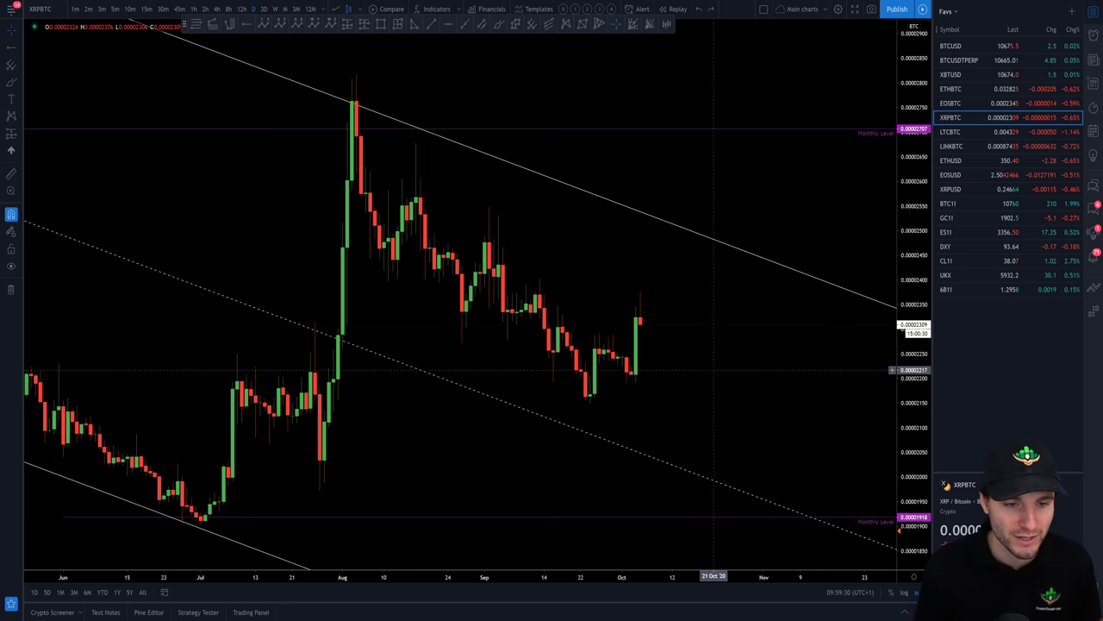
- Switch the chart to the 3-day timeframe and examine the descending channel's full extent from late 2017 to October 2020
scroll(729, 369, "down", 1)
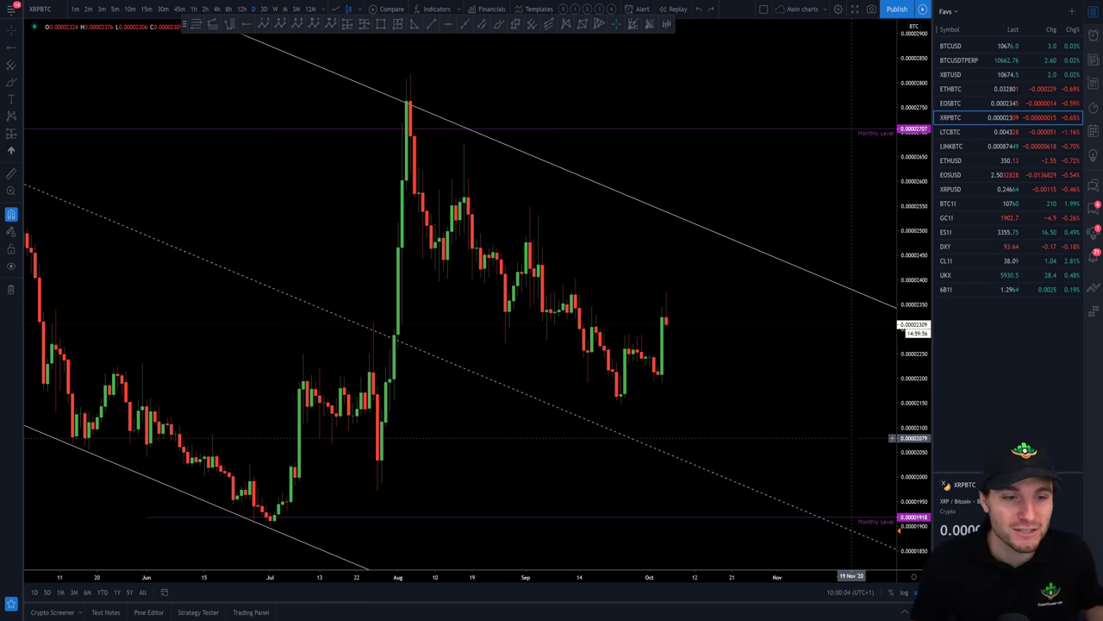
left_click(266, 7)
scroll(668, 480, "down", 3)
scroll(675, 481, "down", 4)
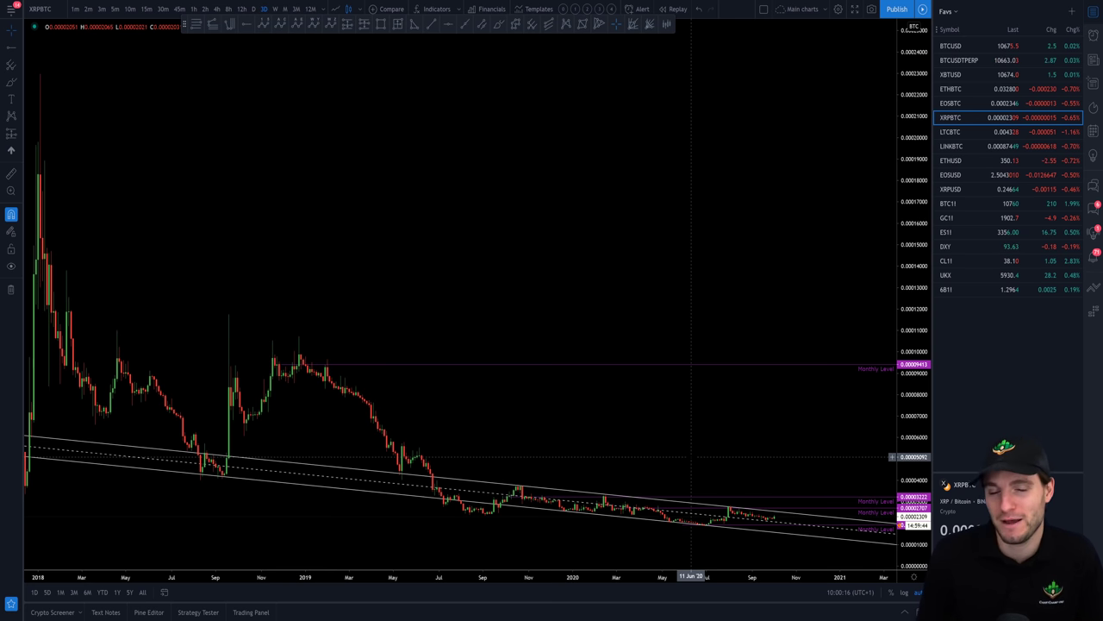
left_click_drag(682, 408, 604, 356)
left_click_drag(914, 394, 914, 344)
key("alt+r")
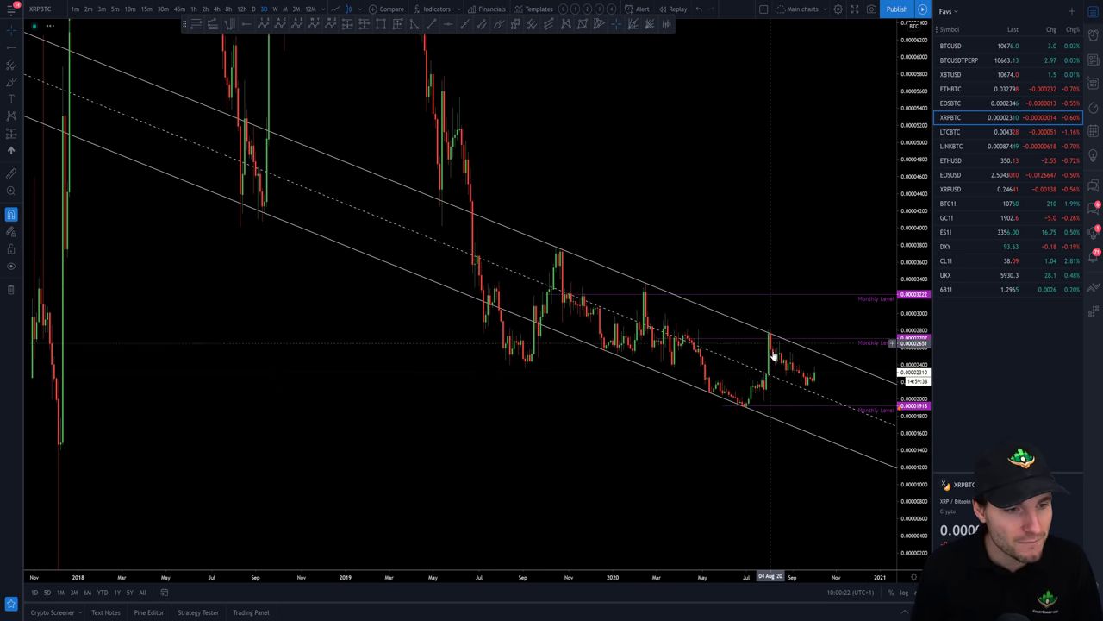
- Examine how the channel's upper line meets the November 2017 wick and the December 2017 candles
left_click_drag(755, 197, 770, 296)
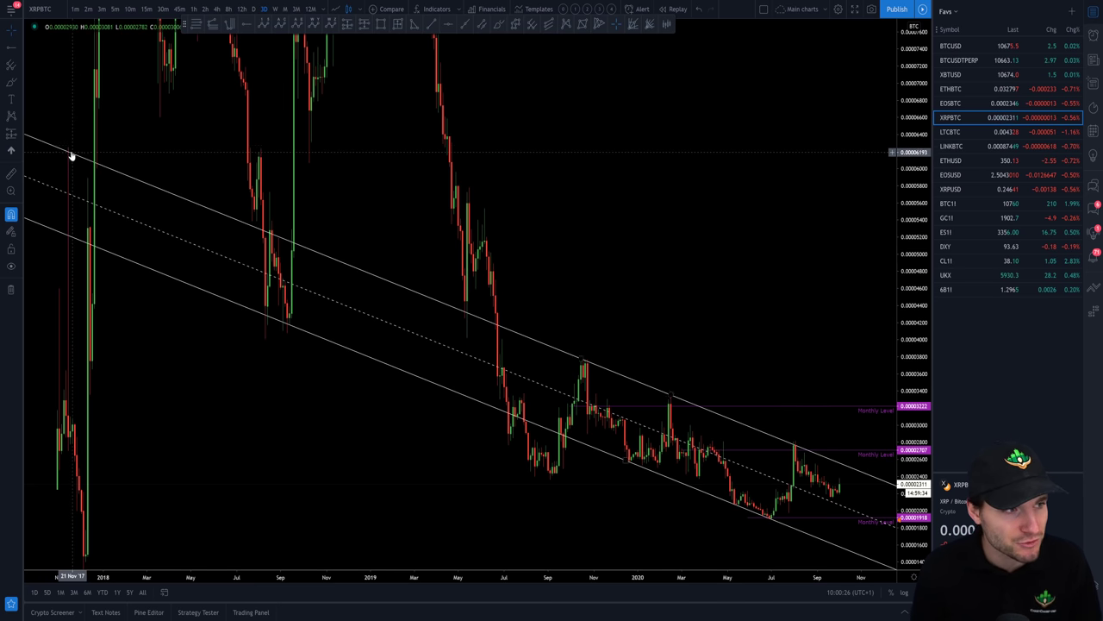
scroll(660, 164, "up", 3)
left_click_drag(661, 165, 681, 224)
scroll(681, 224, "up", 3)
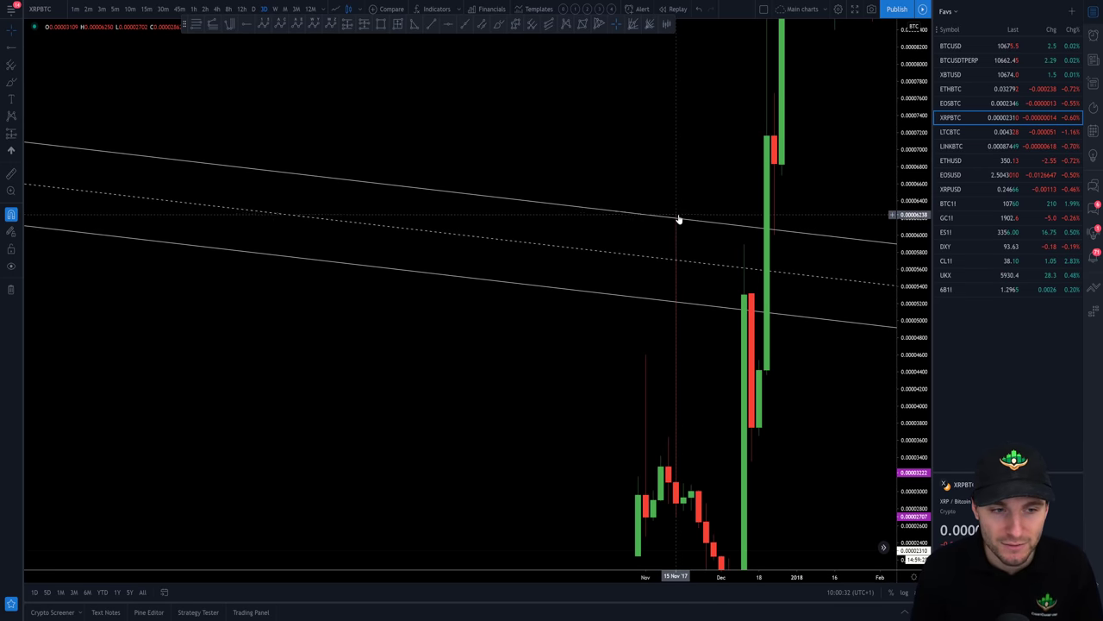
left_click_drag(761, 367, 586, 357)
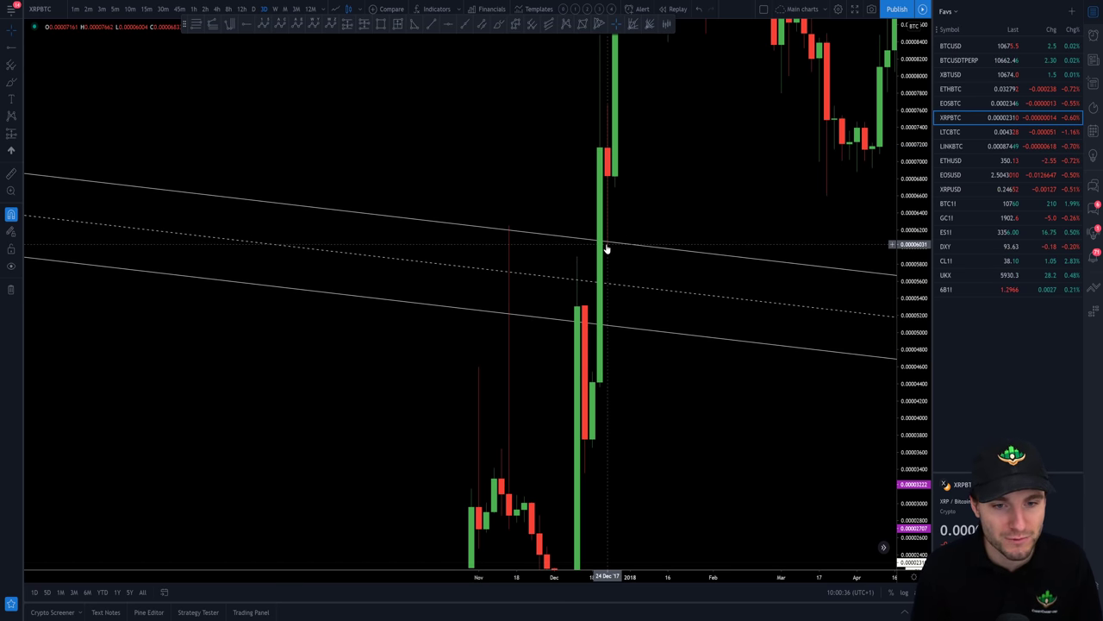
- Restore automatic price scaling and measure the price rise from the channel's upper line in late December 2017 to the January 2018 high
left_click(913, 592)
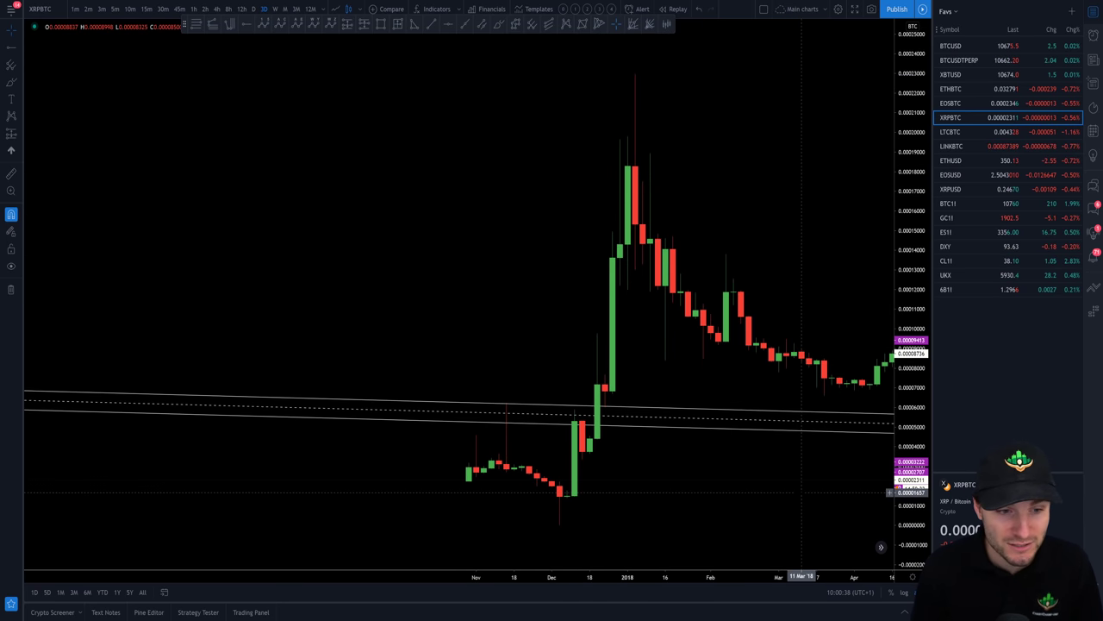
left_click(589, 406)
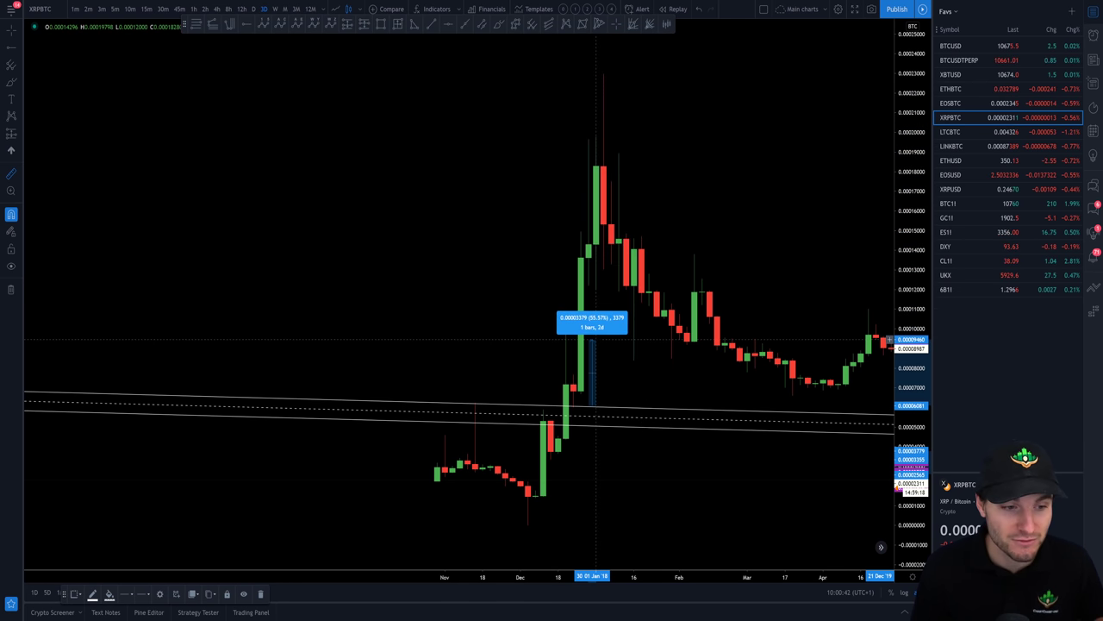
left_click(657, 76)
- Examine how the August and September 2018 candles react to the channel's upper line, midline and lower line
left_click_drag(626, 222, 412, 170)
scroll(412, 169, "right", 5)
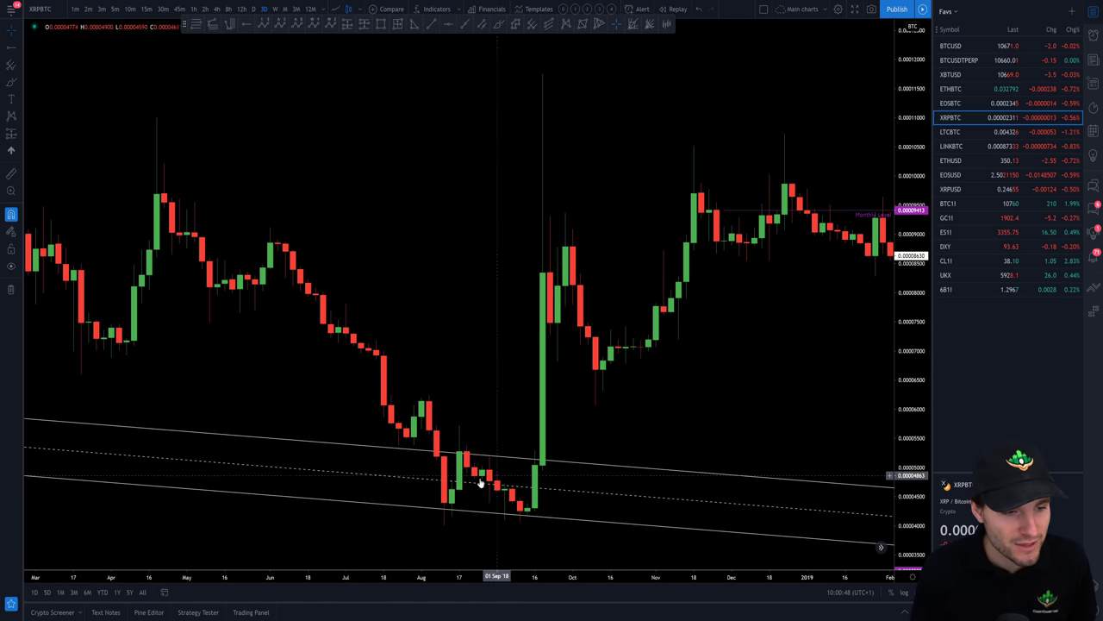
left_click_drag(687, 444, 776, 135)
scroll(518, 258, "up", 4)
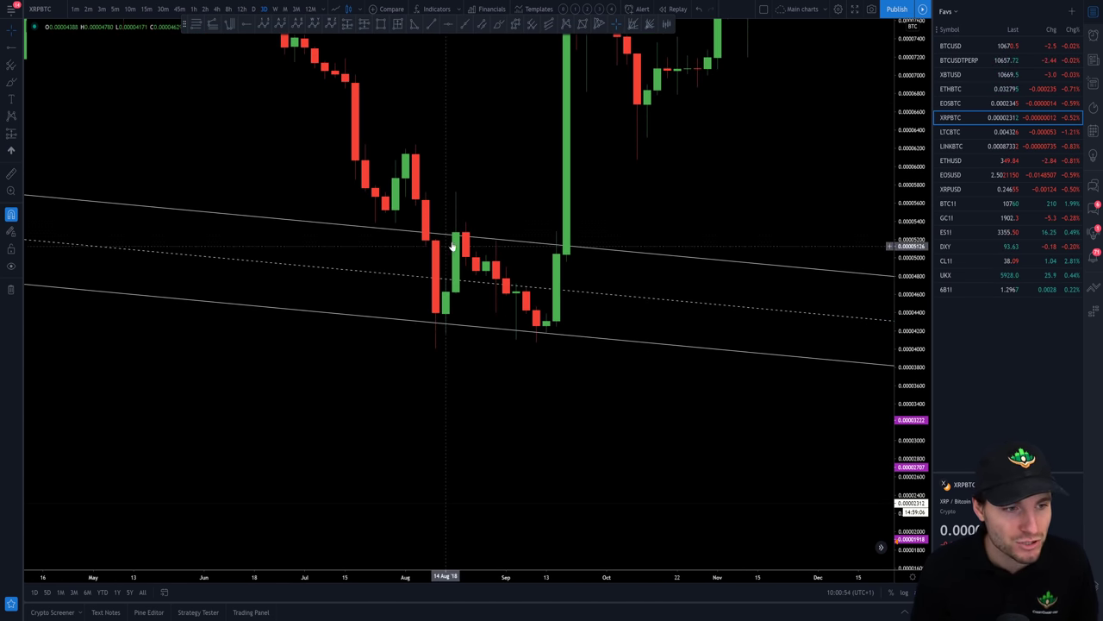
- Examine how price enters and respects the channel from mid-2019 to spring 2020
scroll(603, 379, "right", 10)
scroll(482, 224, "down", 3)
scroll(466, 202, "right", 2)
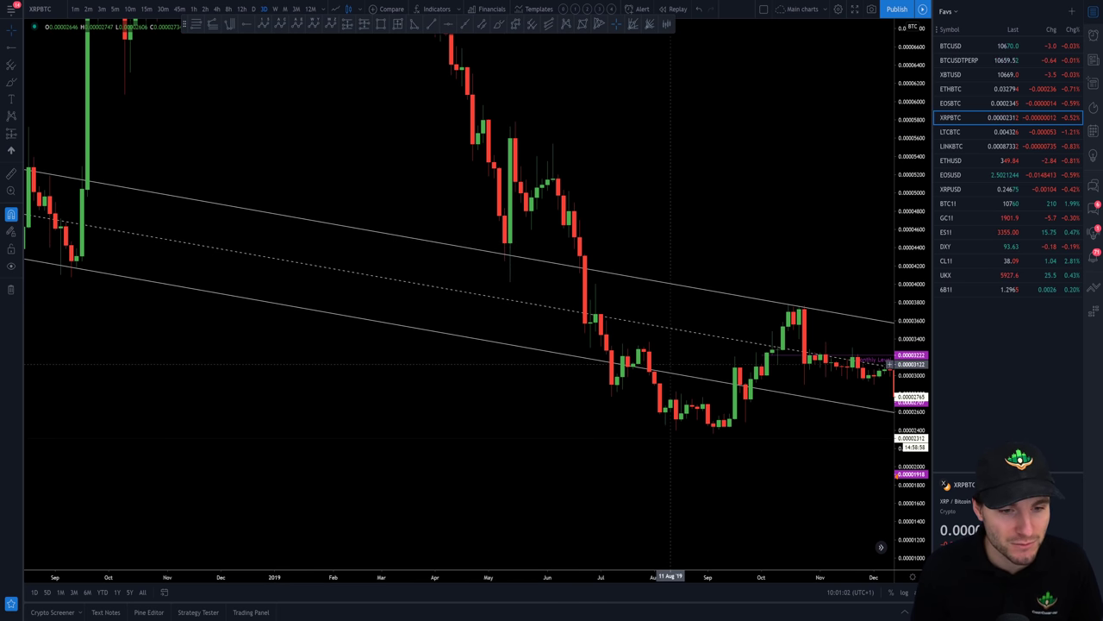
scroll(744, 466, "right", 7)
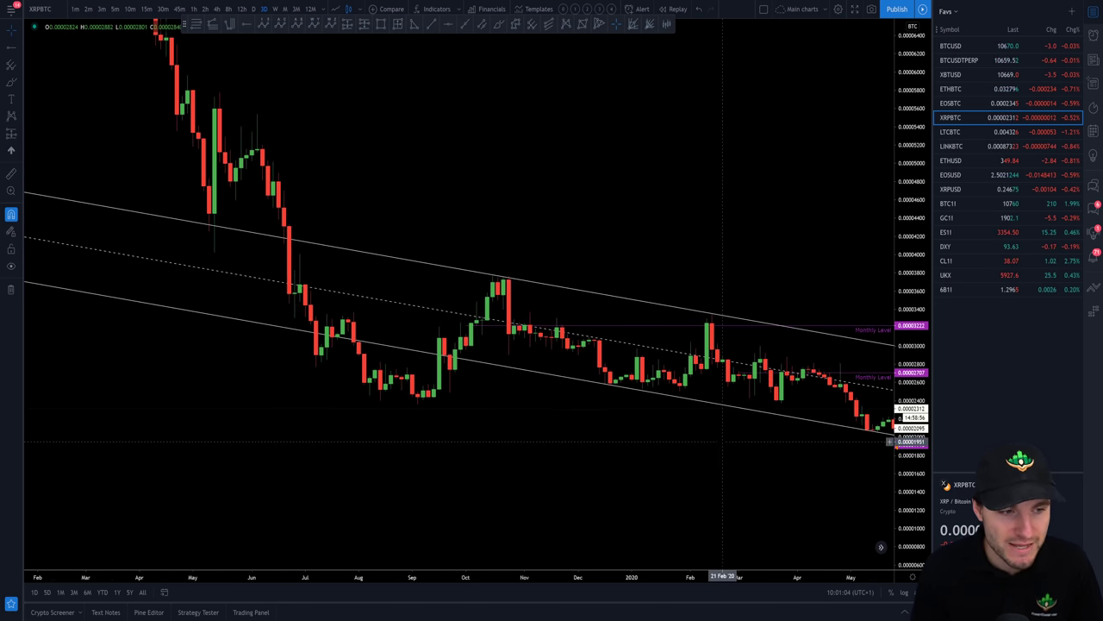
scroll(560, 411, "right", 6)
- Restore automatic price scaling and examine the channel touches on the 3-day candles through to October 2020
left_click_drag(561, 476, 510, 476)
left_click(917, 592)
scroll(690, 185, "down", 5)
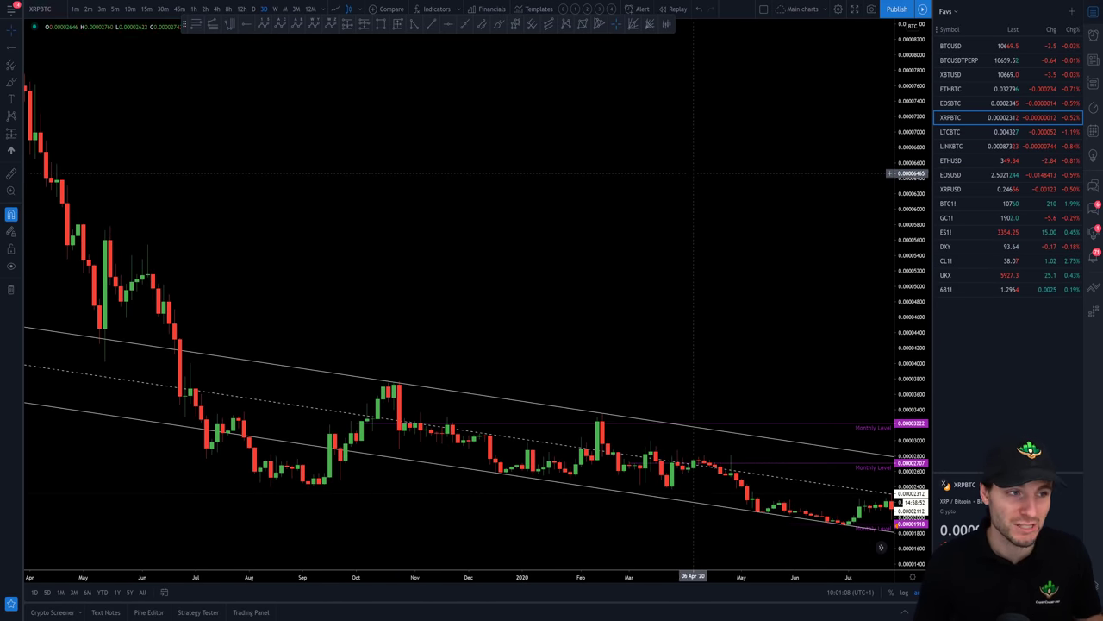
scroll(698, 188, "up", 6)
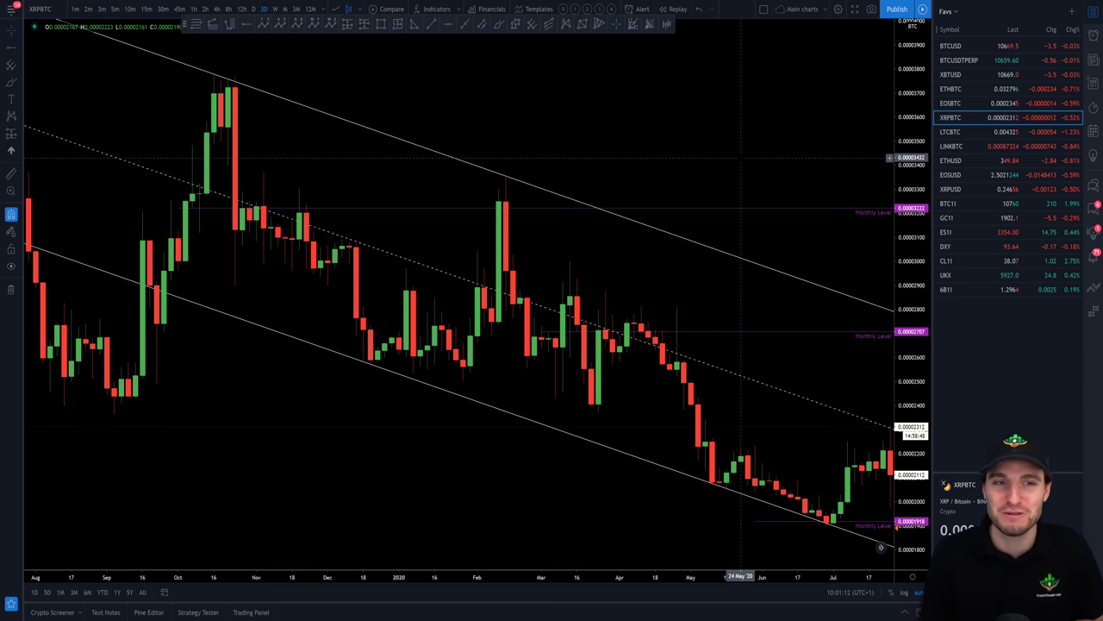
left_click_drag(740, 158, 488, 143)
scroll(488, 143, "up", 2)
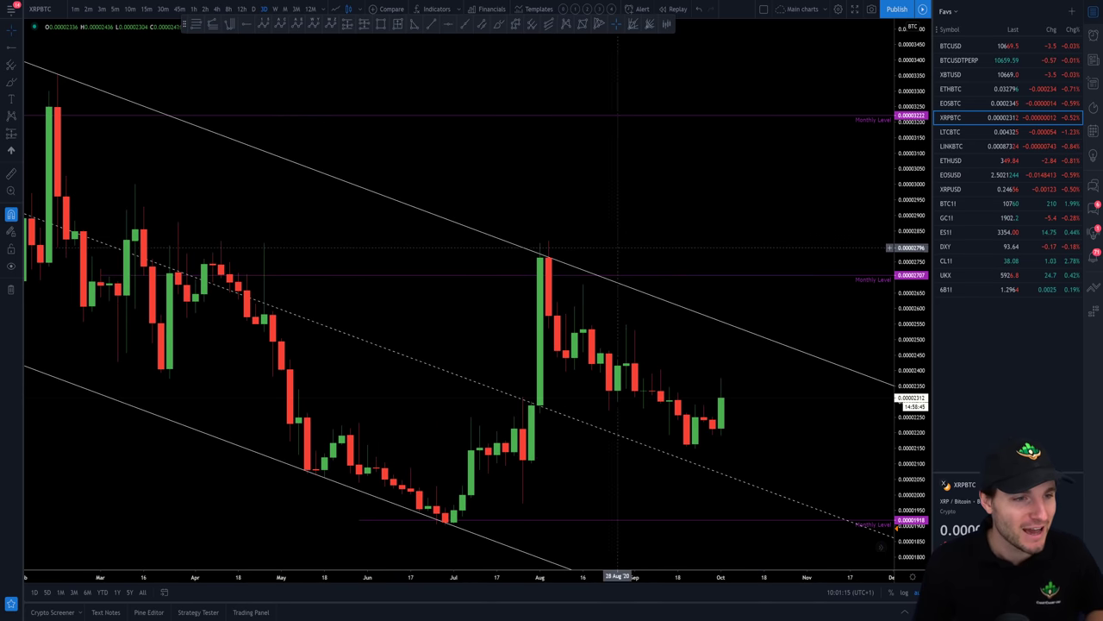
- Switch the chart to the 4-hour timeframe and examine price between the channel midline and upper line from August to October 2020
left_click(217, 9)
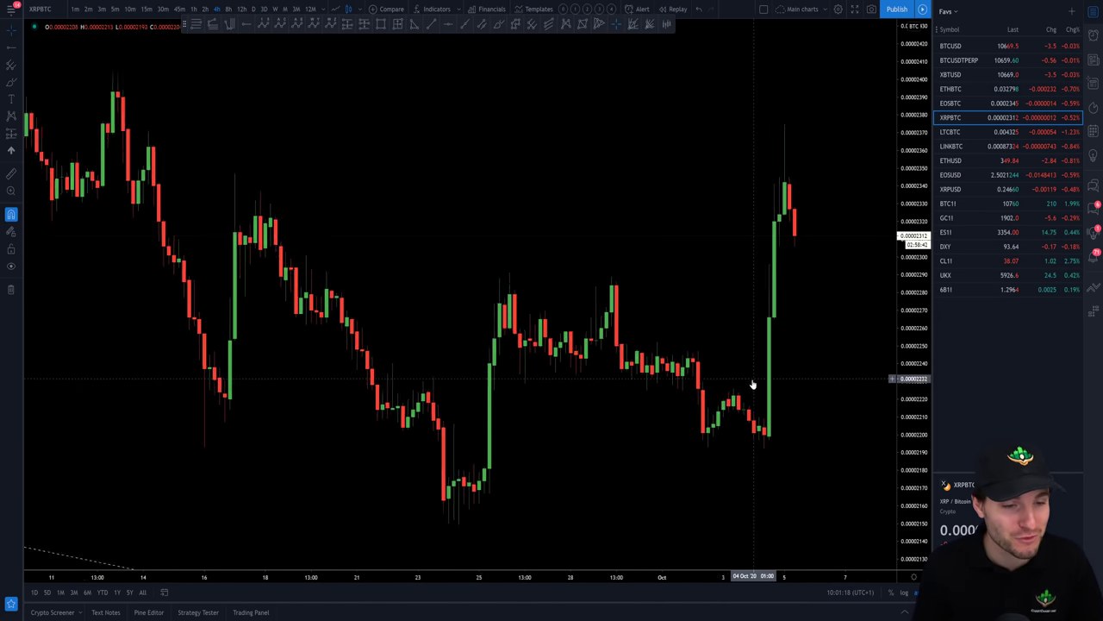
scroll(757, 389, "down", 4)
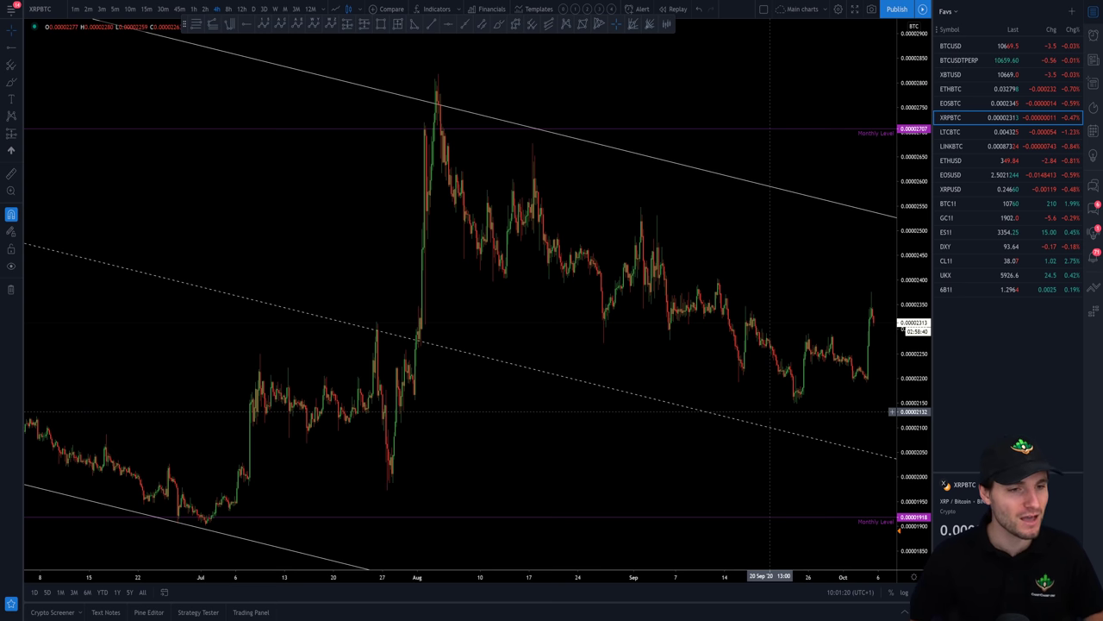
scroll(769, 411, "down", 3)
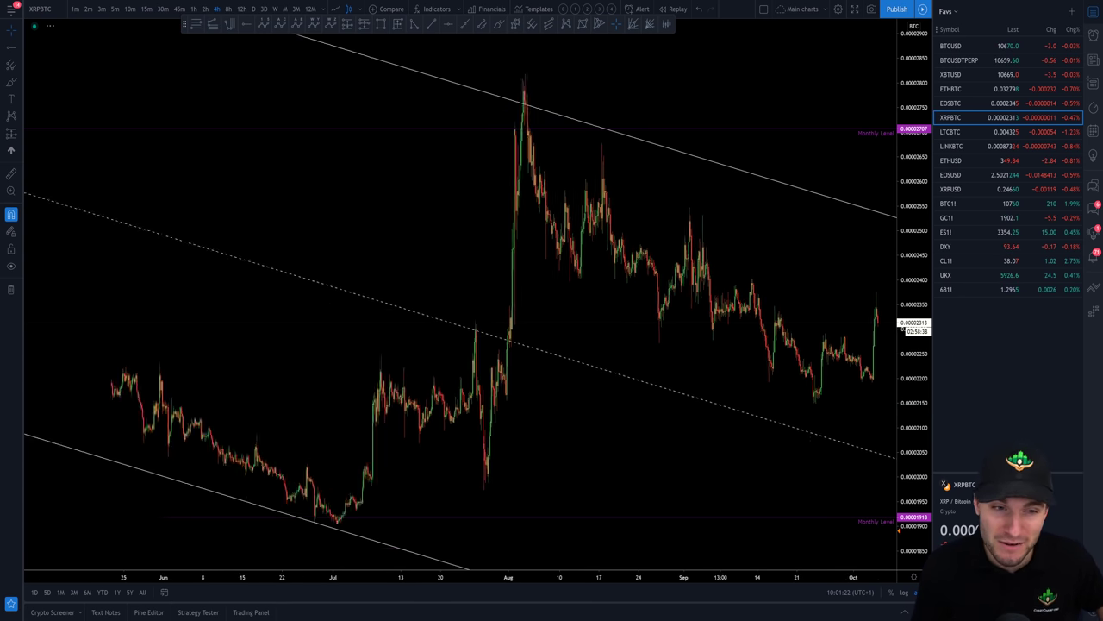
scroll(821, 273, "up", 5)
left_click_drag(820, 273, 670, 273)
scroll(689, 274, "up", 2)
left_click_drag(563, 274, 875, 274)
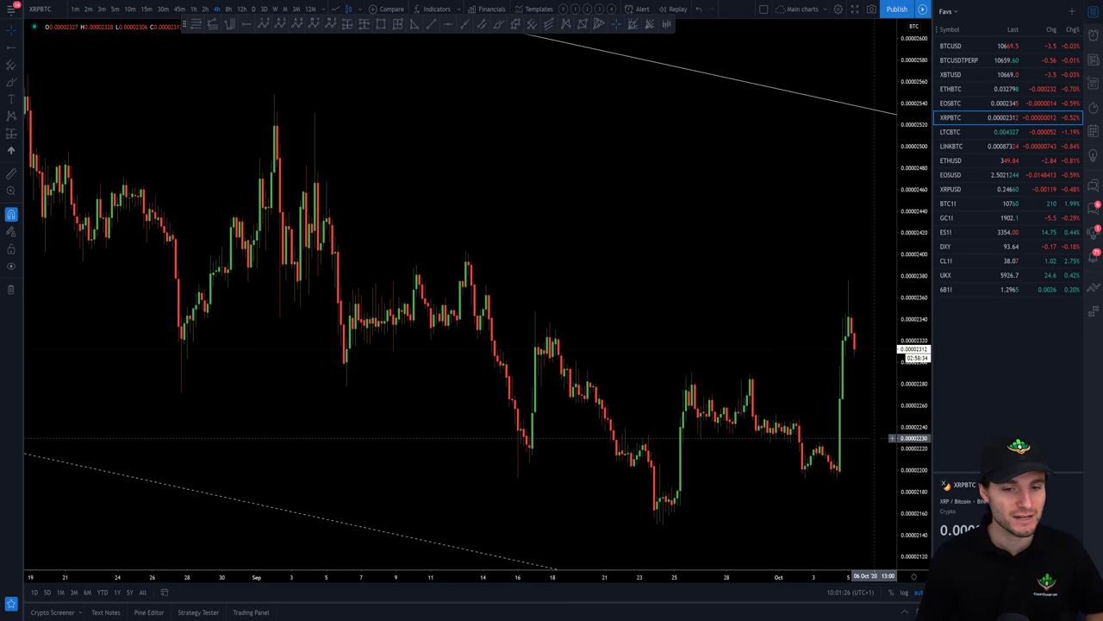
- Switch the chart back to the daily timeframe and frame the channel from February to October 2020, leaving room for upcoming candles
left_click(253, 8)
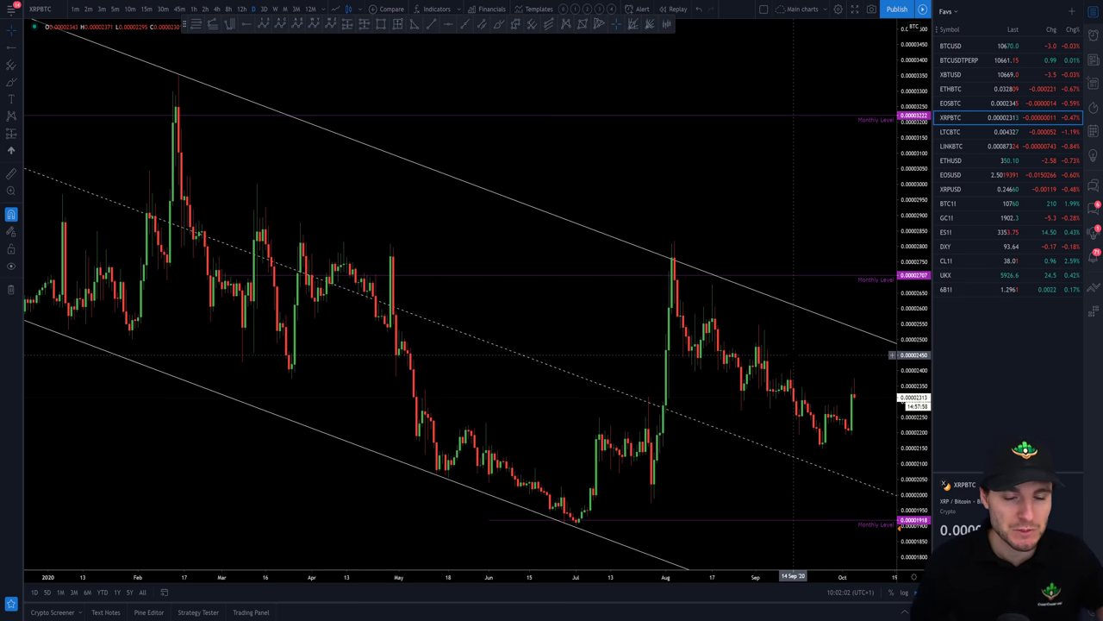
left_click_drag(776, 223, 660, 198)
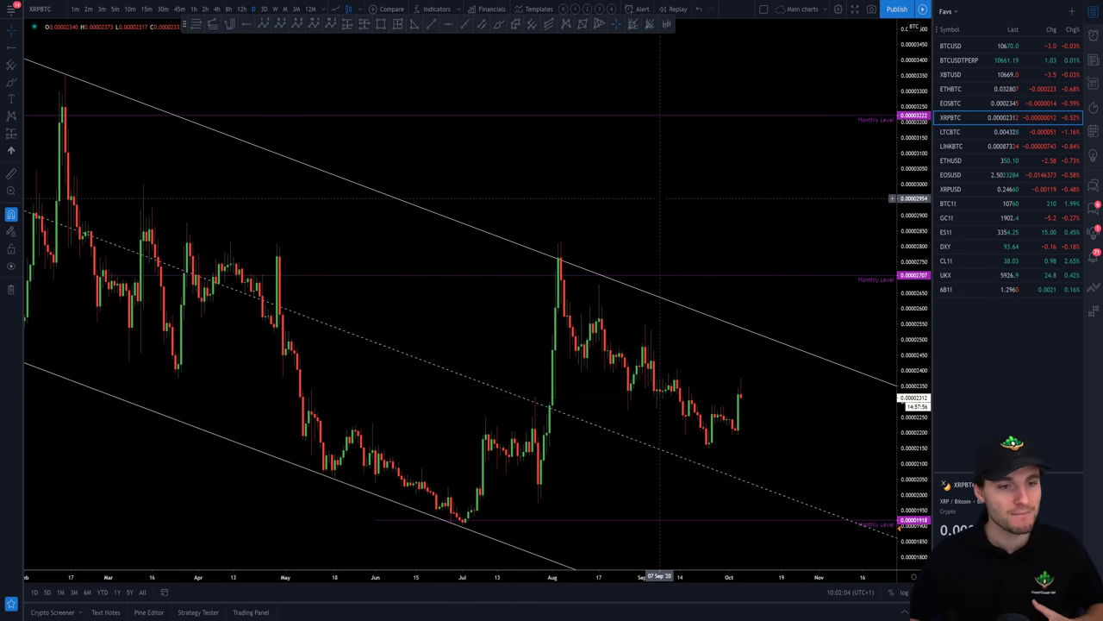